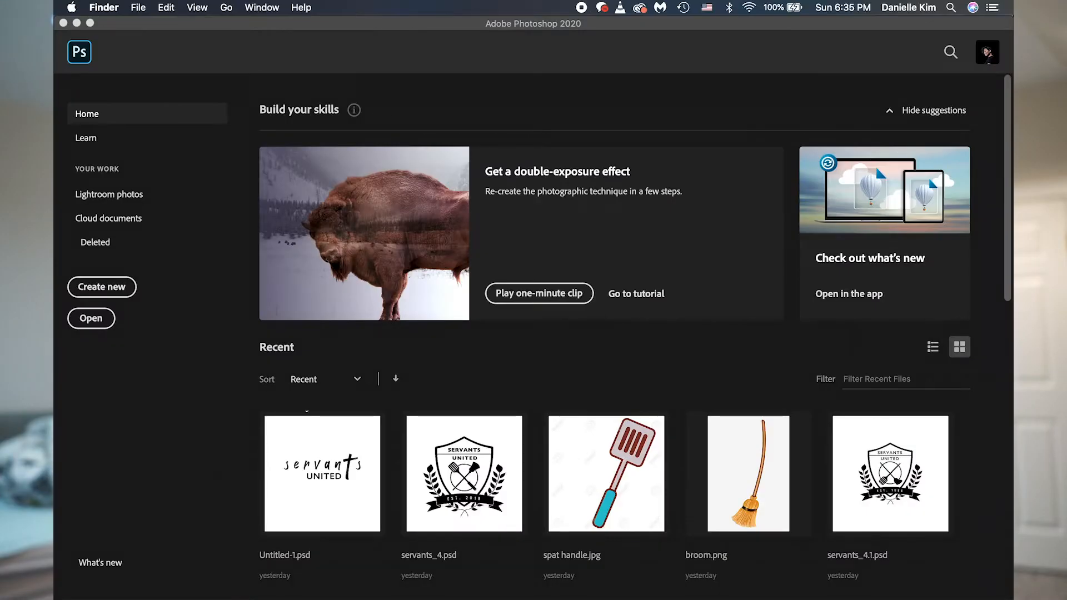
Open the photos IMG_2364.JPG and IMG_2365.JPG together from the Downloads folder.
click(109, 324)
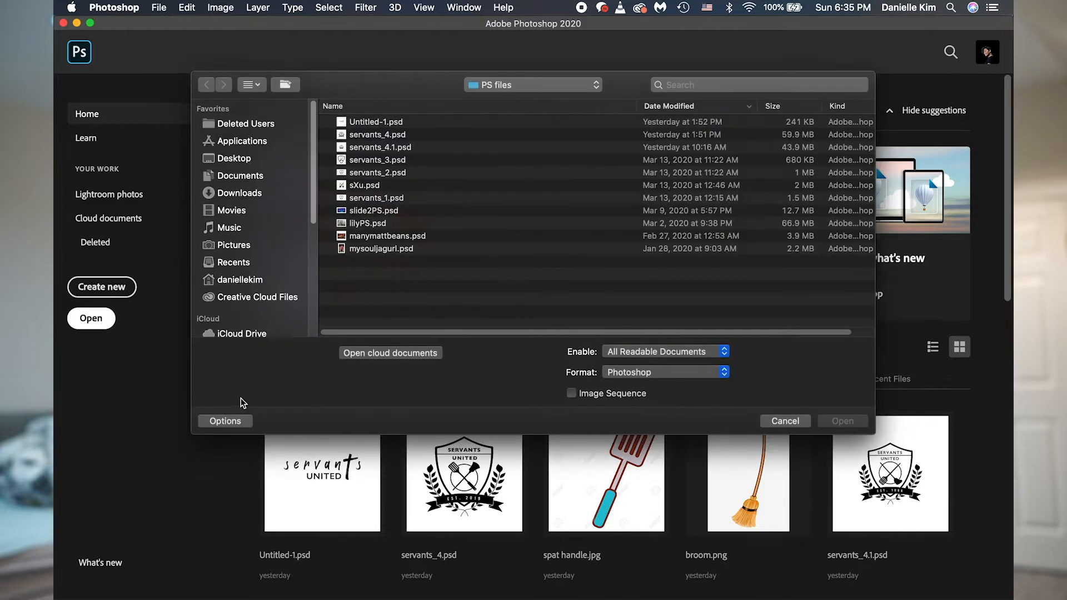
click(252, 177)
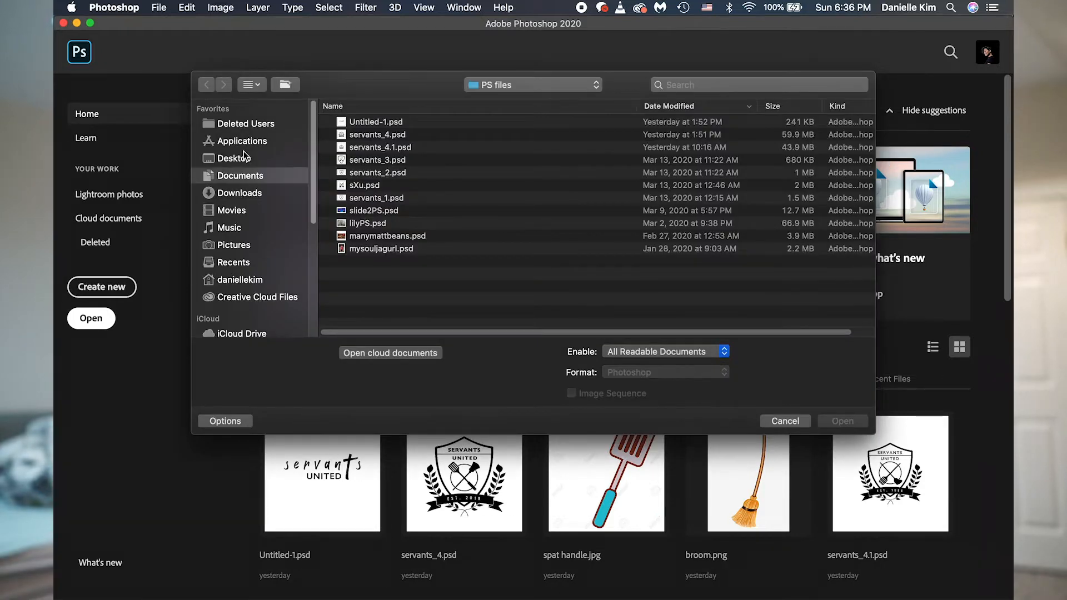
click(239, 159)
click(253, 193)
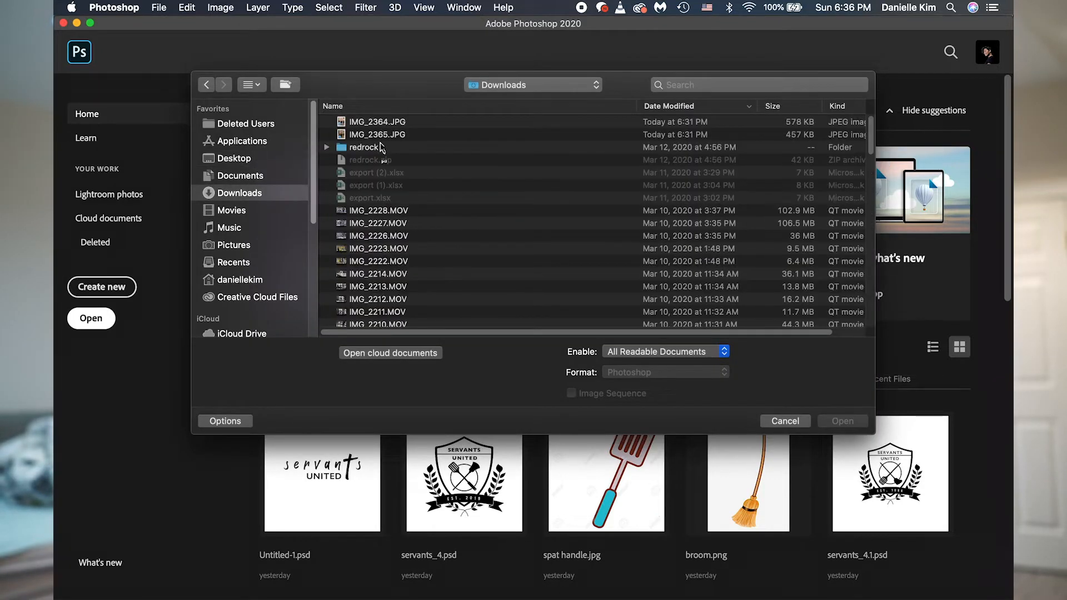
click(383, 134)
shift+click(383, 123)
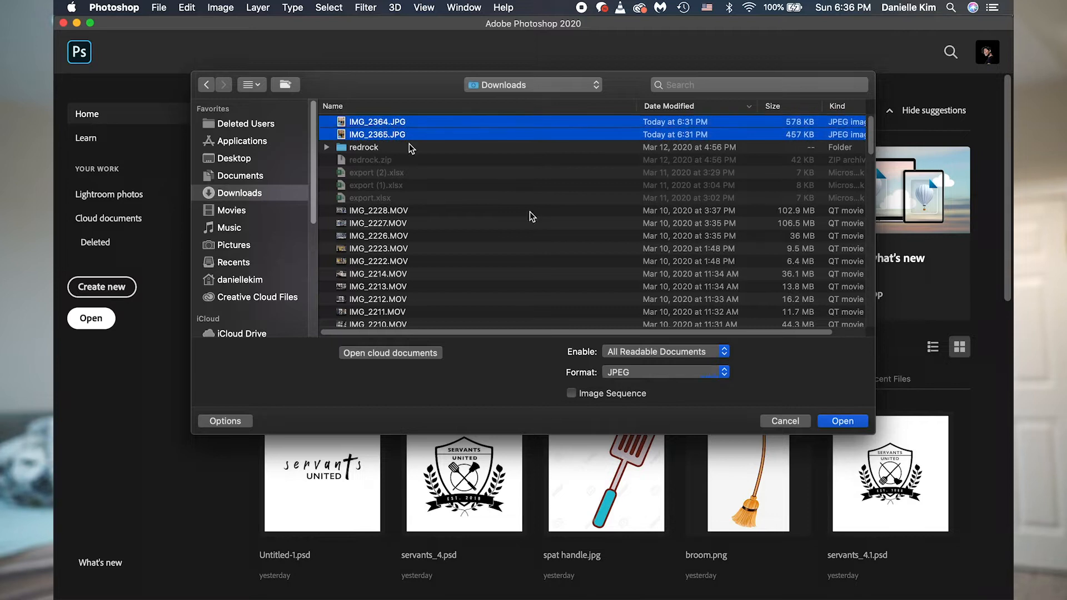
click(823, 421)
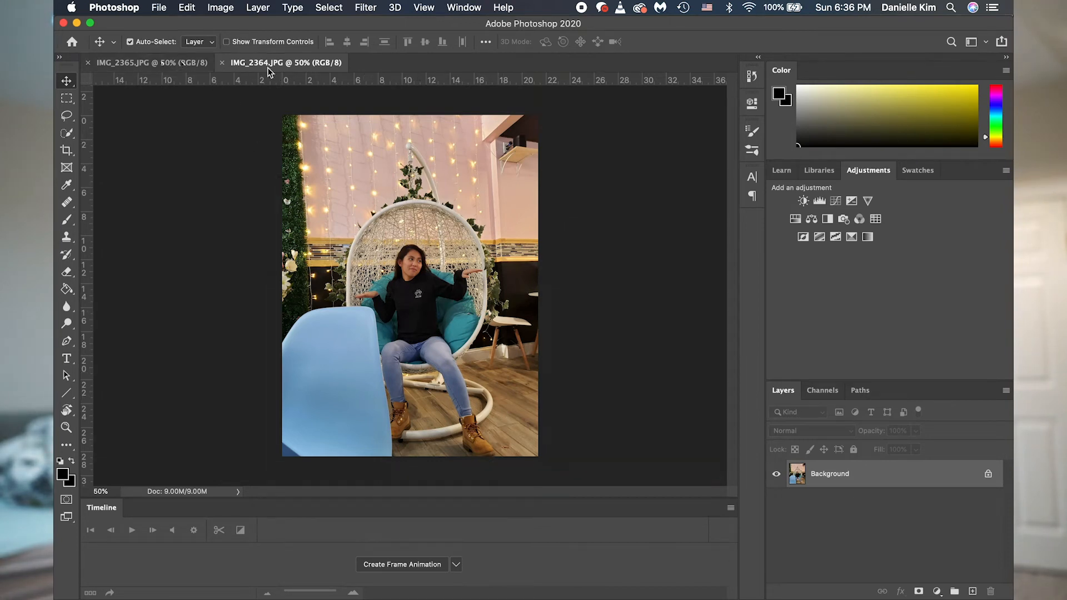
Compare the two open photos and try to move the locked Background layer of IMG_2364.JPG.
click(183, 65)
click(286, 62)
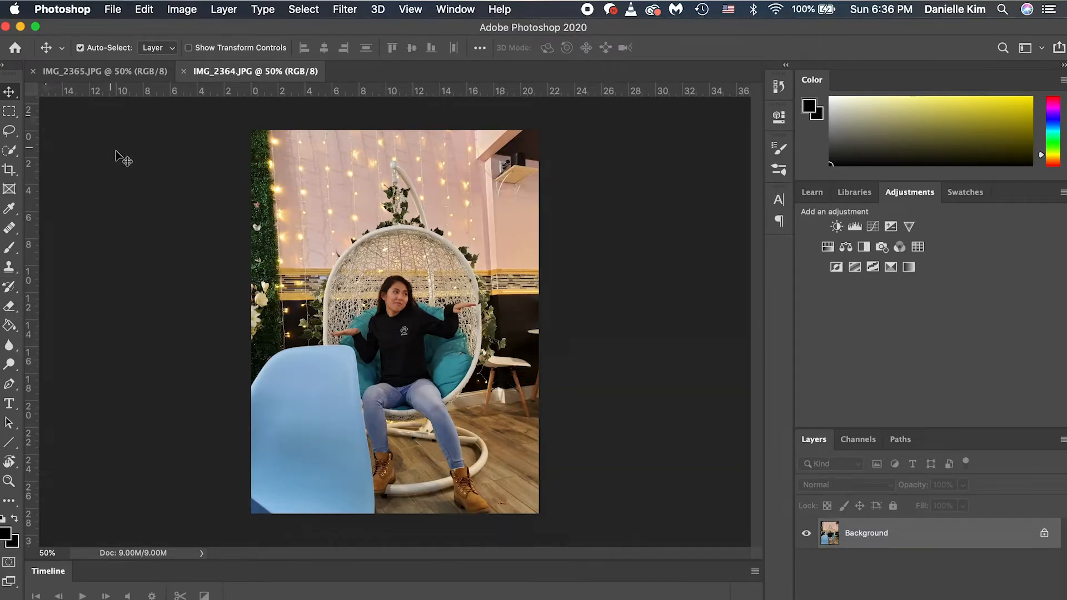
drag(369, 247, 384, 256)
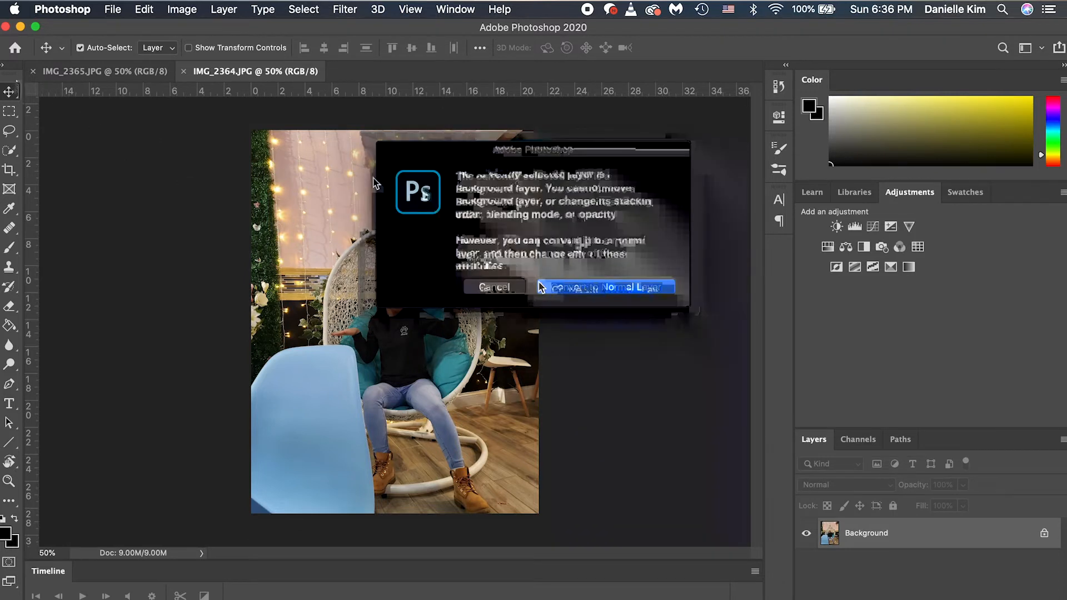
click(511, 290)
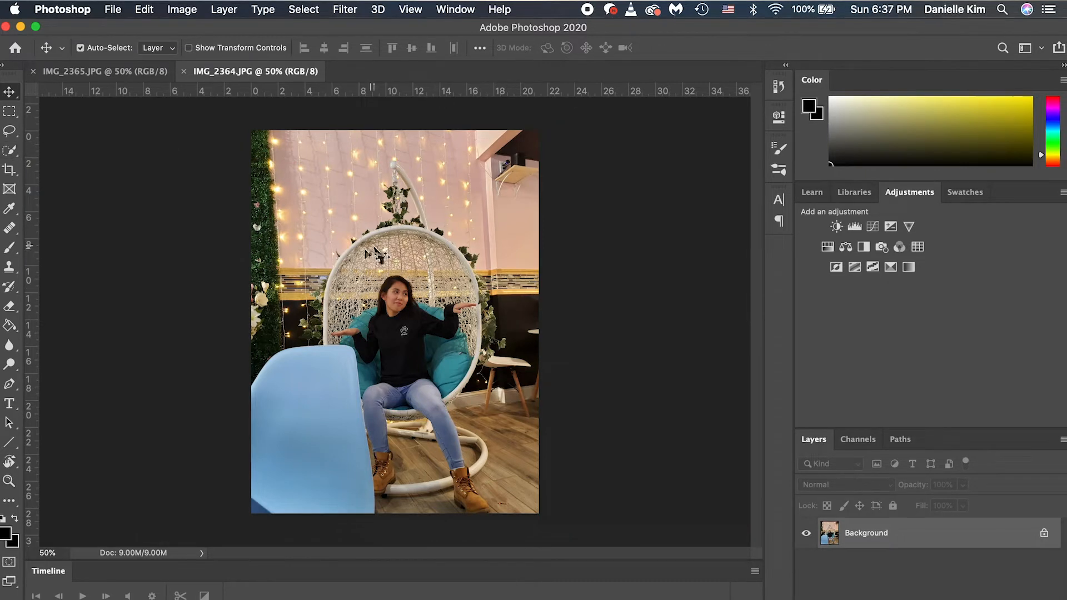
Switch to IMG_2365.JPG and set up the Quick Selection tool with a 37 px brush.
click(135, 77)
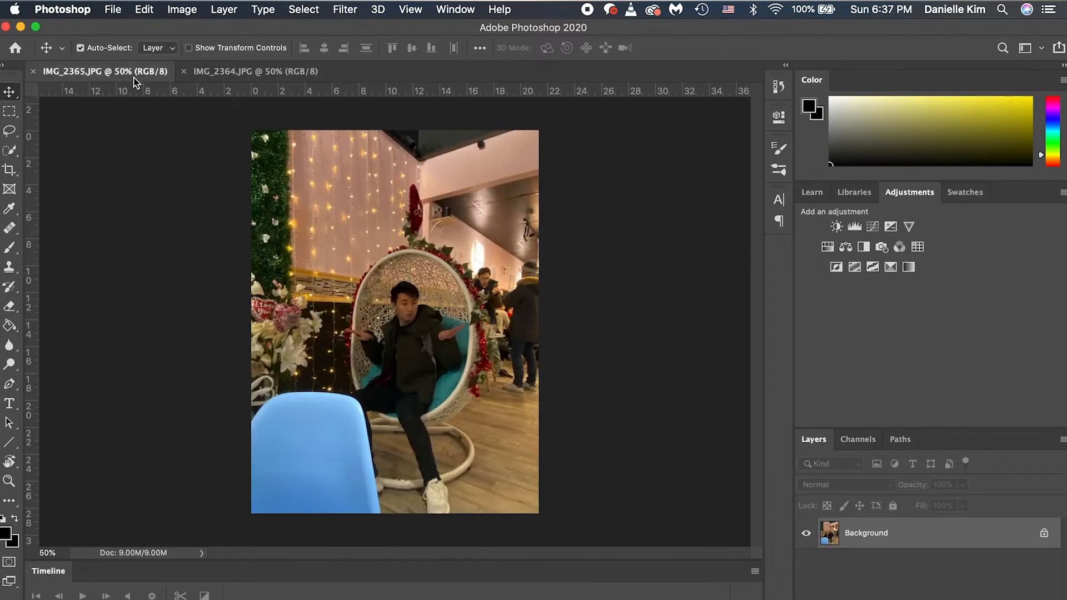
scroll(372, 351, up, 5)
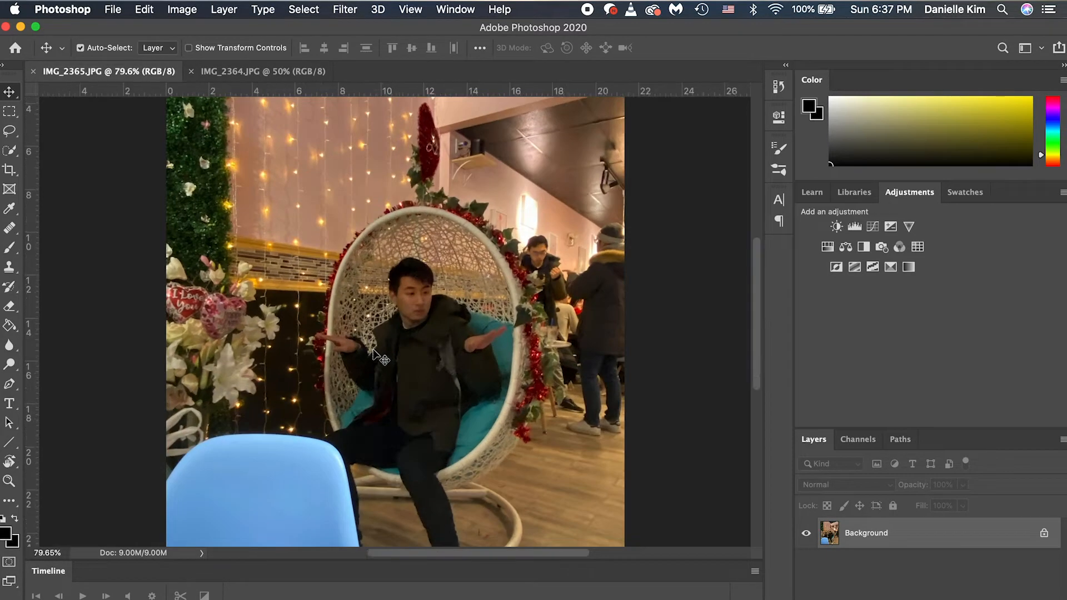
scroll(375, 351, down, 3)
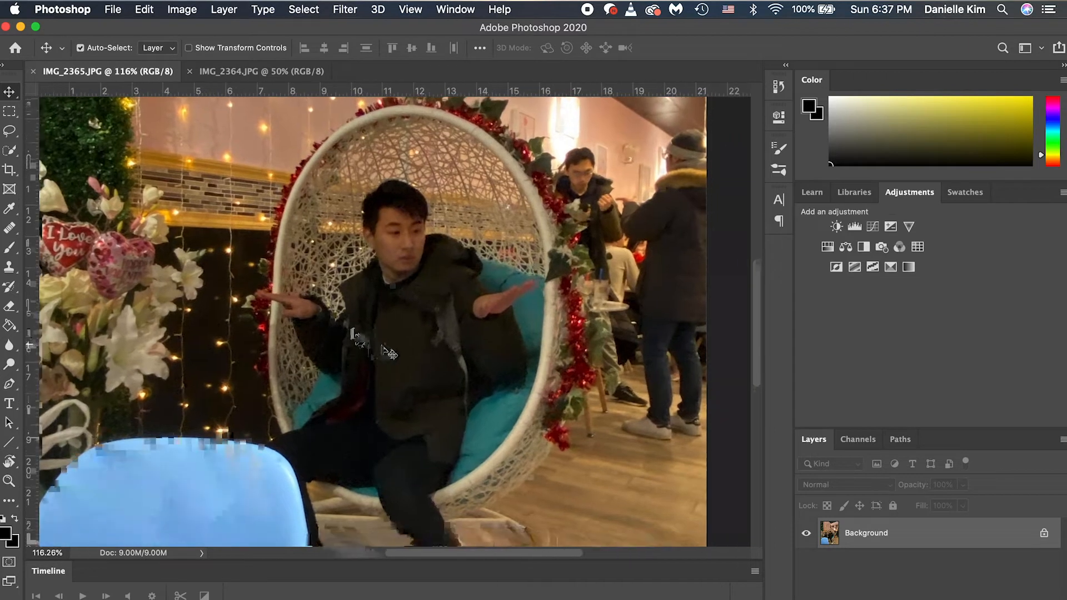
scroll(405, 275, down, 1)
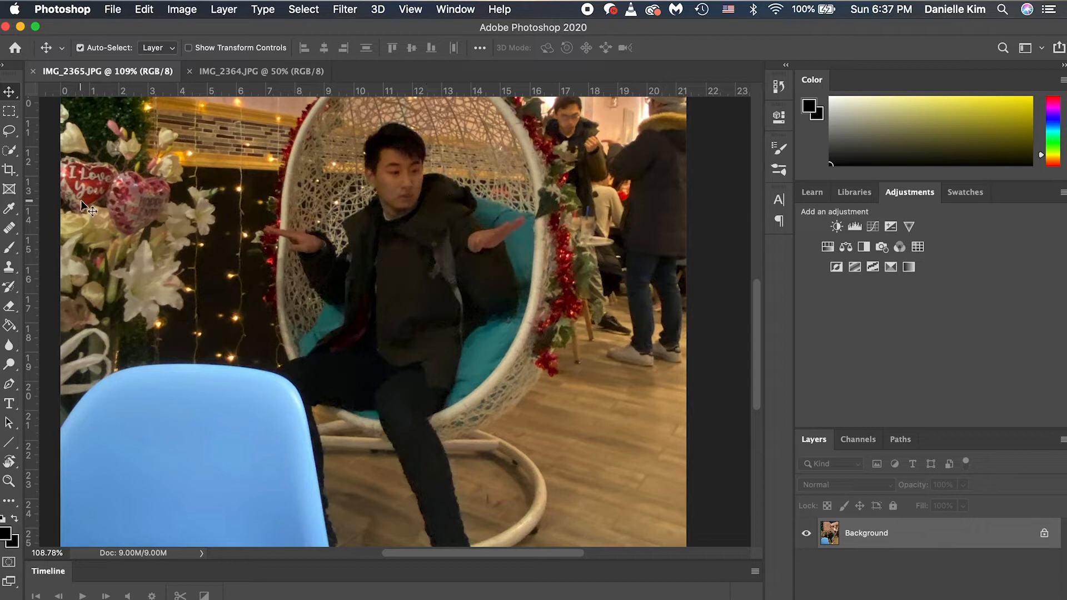
key(w)
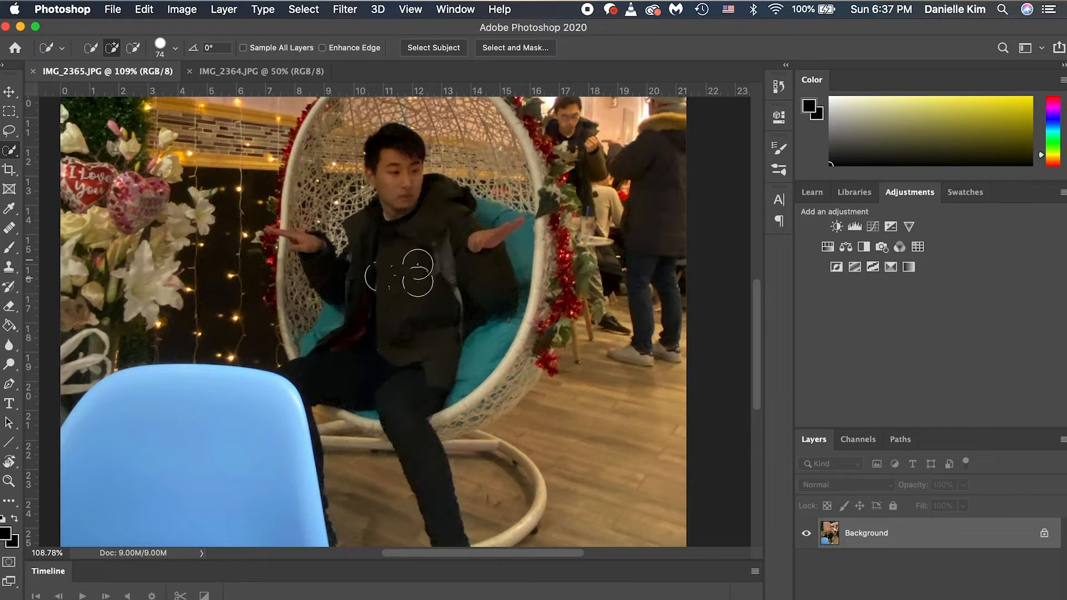
click(175, 48)
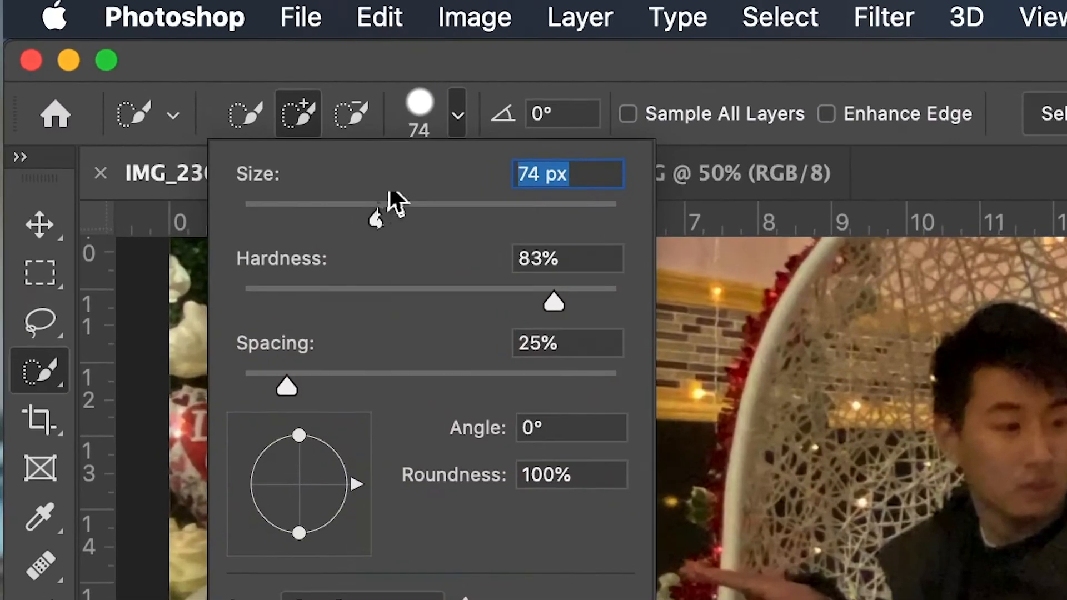
drag(162, 85, 134, 81)
mouse_move(349, 192)
mouse_down()
mouse_move(279, 215)
mouse_move(324, 222)
mouse_move(309, 221)
mouse_up()
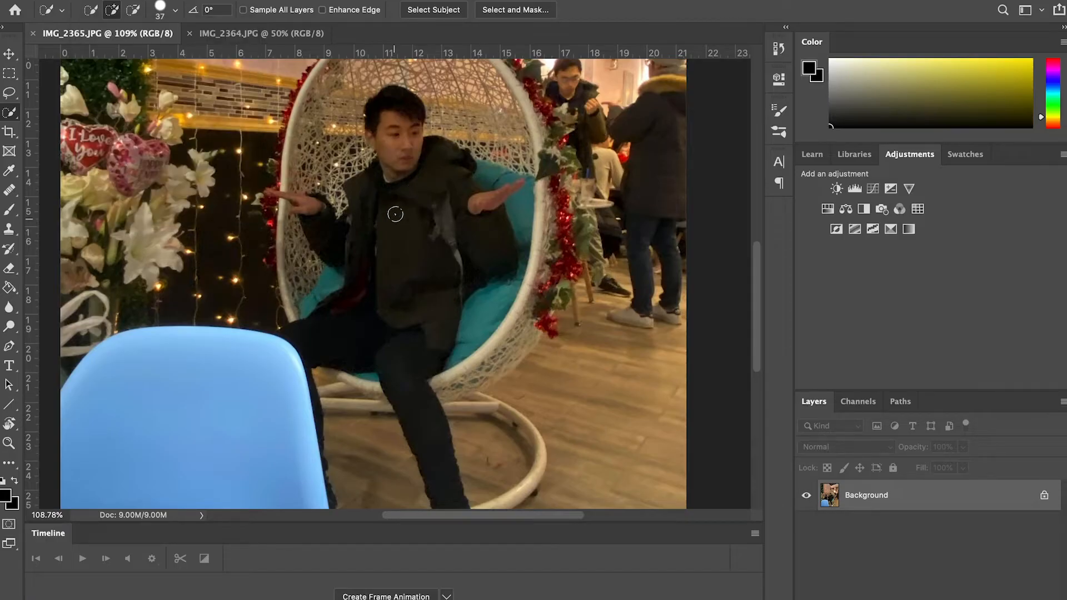
Make a rough Quick Selection of the man sitting in the egg chair, covering his head, torso, arms and legs.
mouse_move(406, 207)
mouse_down()
mouse_move(407, 267)
mouse_move(400, 160)
mouse_move(418, 201)
mouse_up()
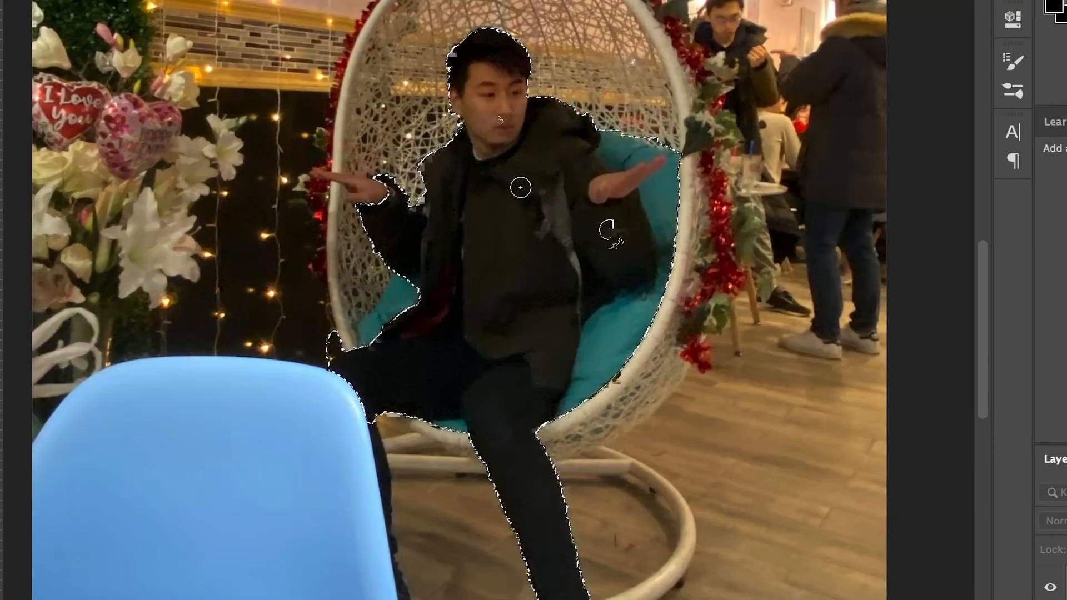
mouse_move(521, 188)
mouse_down()
mouse_move(507, 231)
mouse_move(553, 245)
mouse_move(335, 179)
mouse_move(384, 207)
mouse_up()
scroll(453, 416, down, 3)
scroll(454, 416, down, 2)
scroll(584, 517, down, 3)
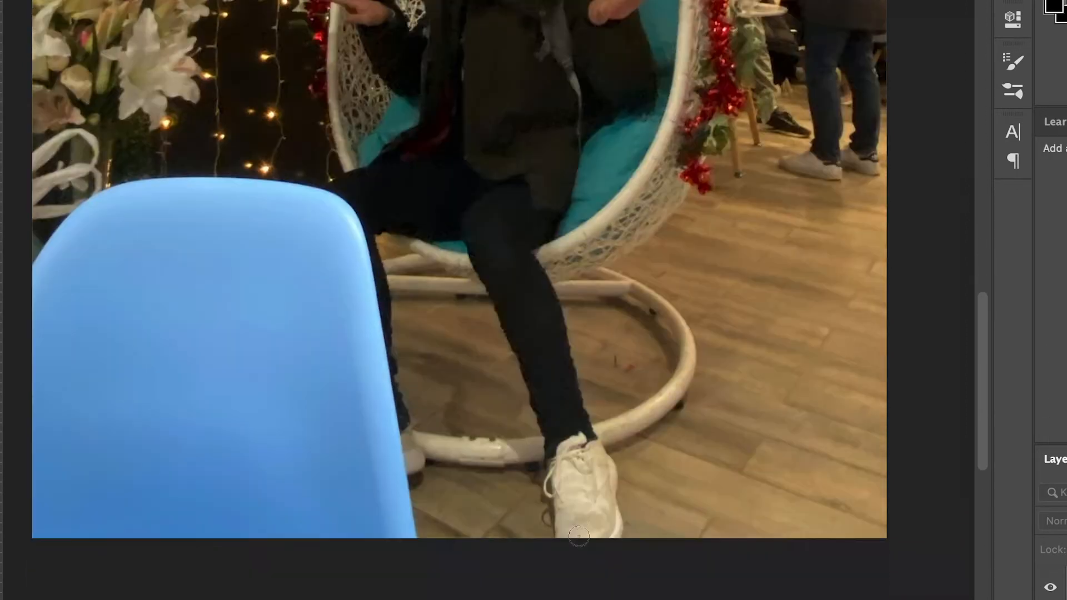
scroll(586, 517, up, 1)
scroll(565, 441, up, 3)
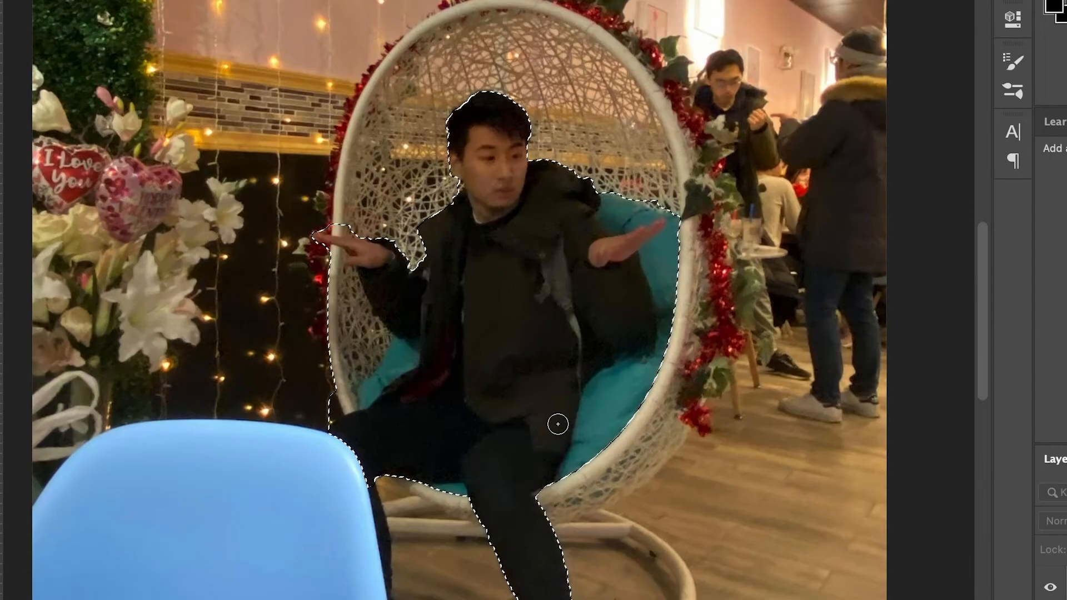
scroll(406, 207, up, 5)
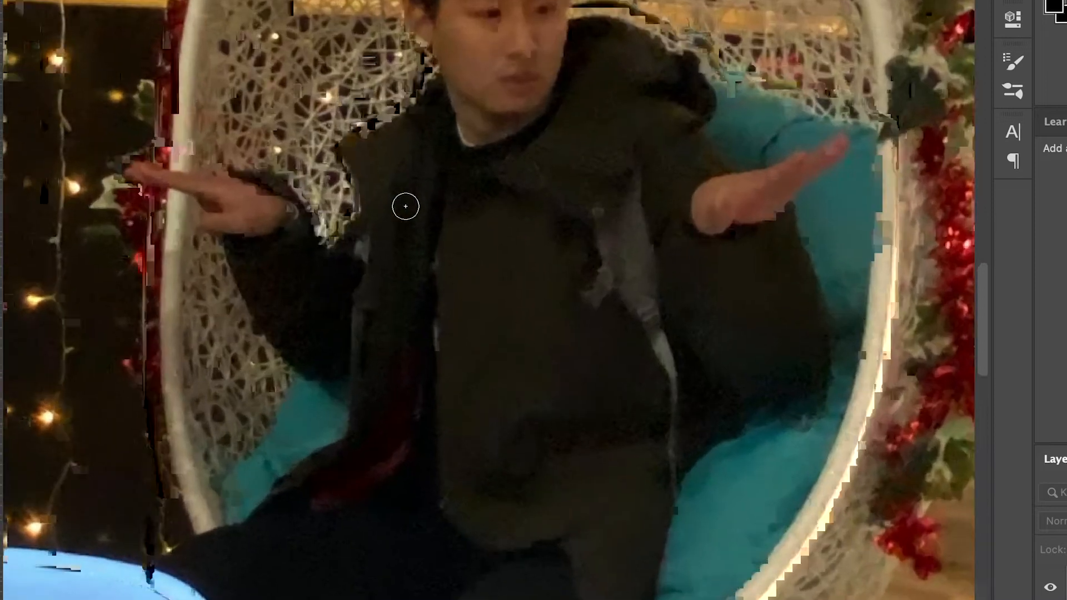
scroll(405, 207, down, 5)
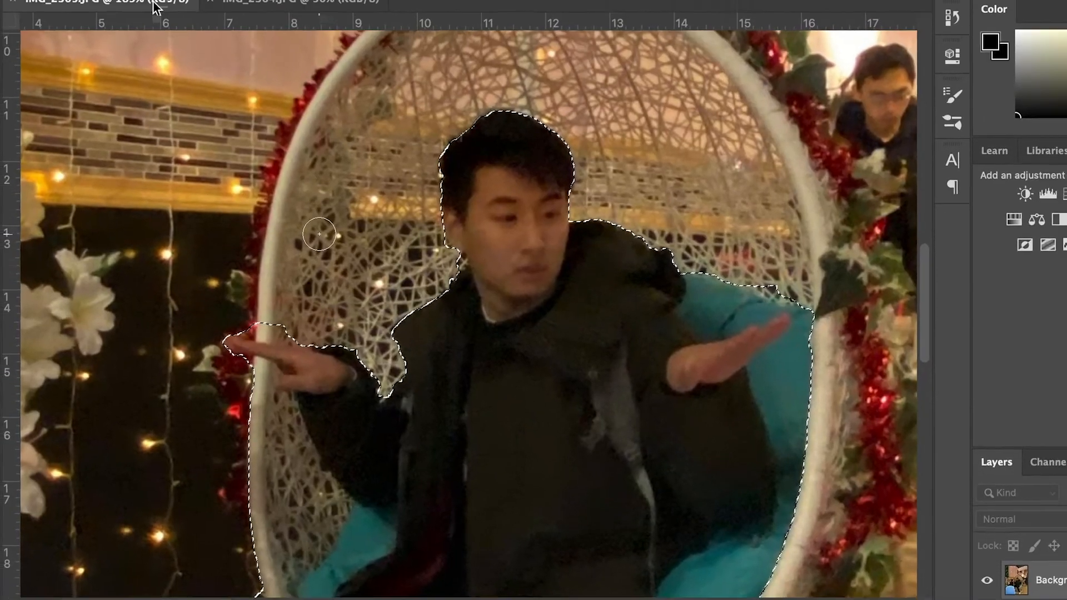
Reduce the Quick Selection brush size to 12 px.
click(197, 44)
click(197, 44)
click(197, 44)
click(114, 86)
click(198, 43)
Subtract the chair frame and wicker around the man's pointing hand beside the flowers from the selection.
scroll(442, 331, up, 3)
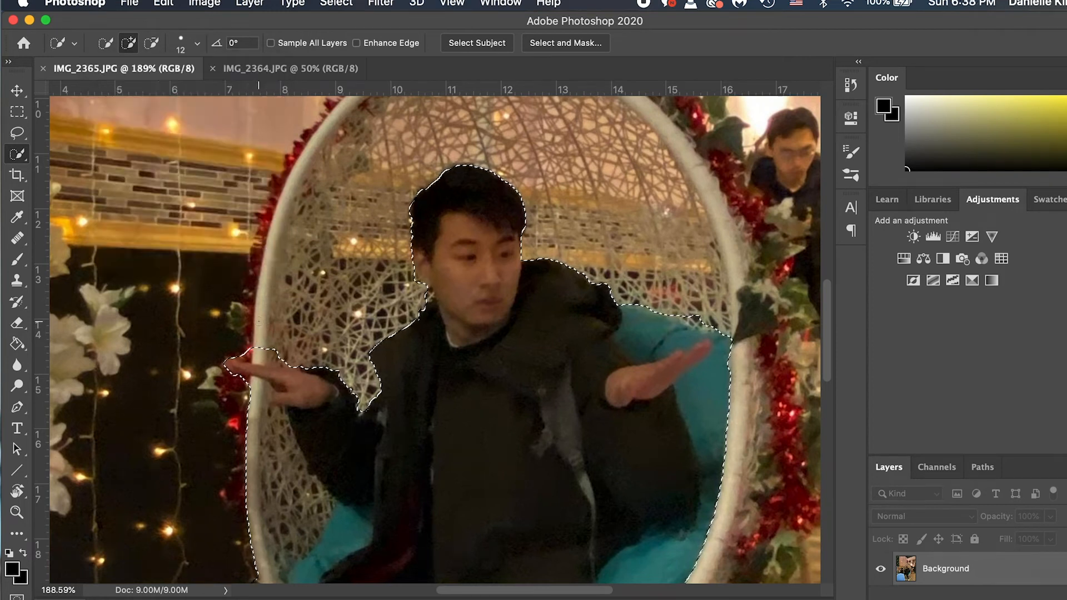
scroll(248, 242, up, 3)
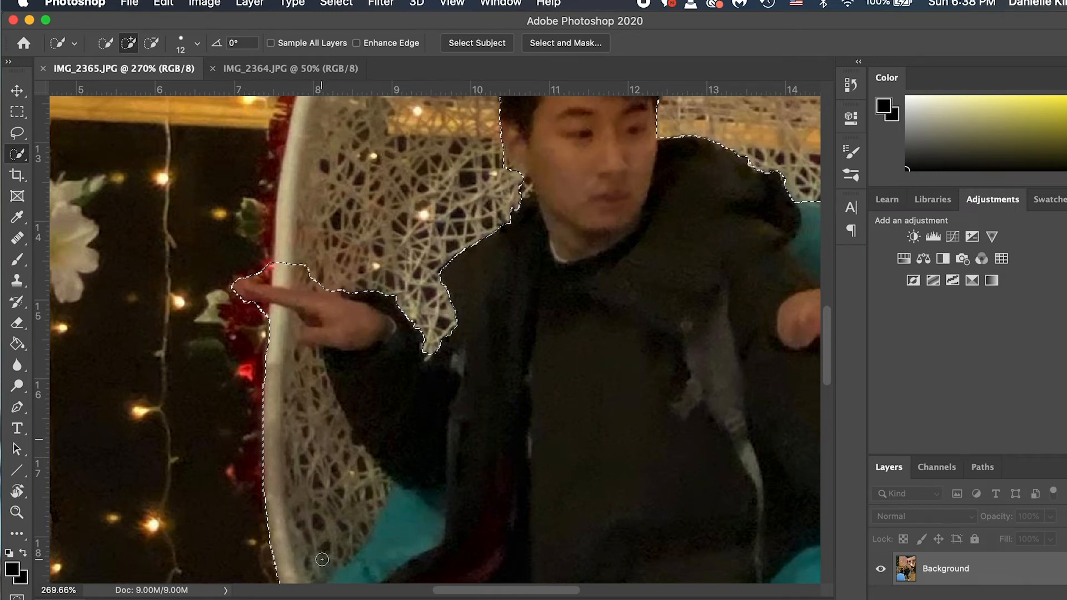
key(alt)
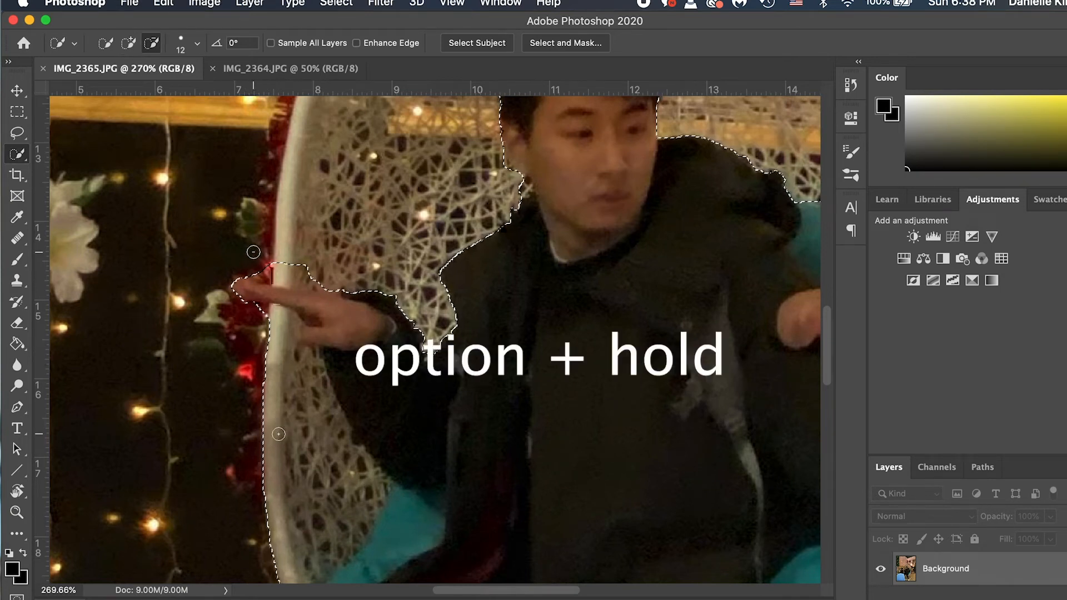
key(alt)
key(super+plus)
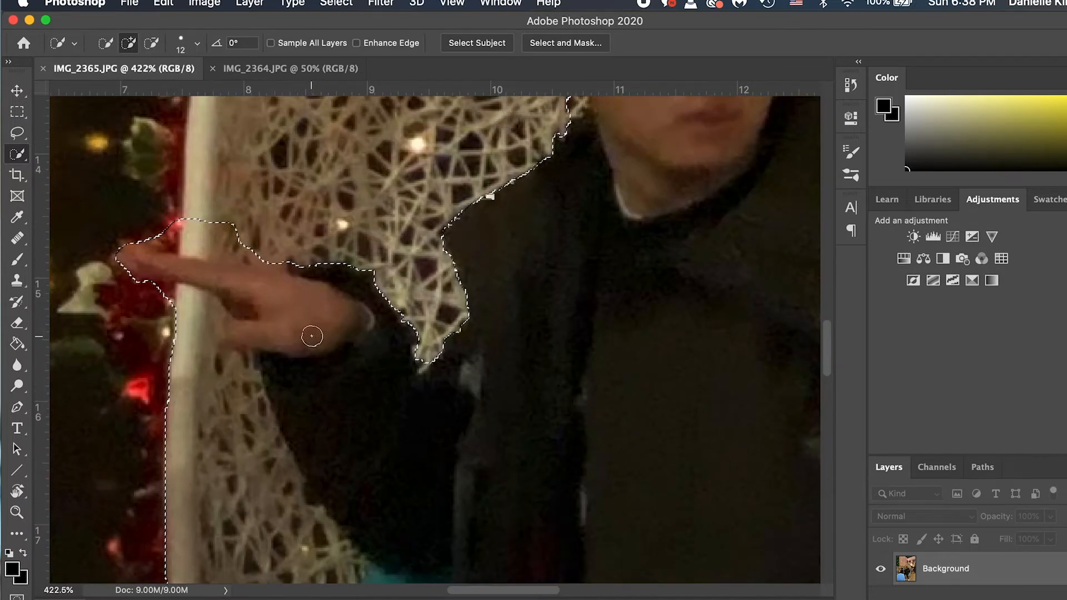
key(alt)
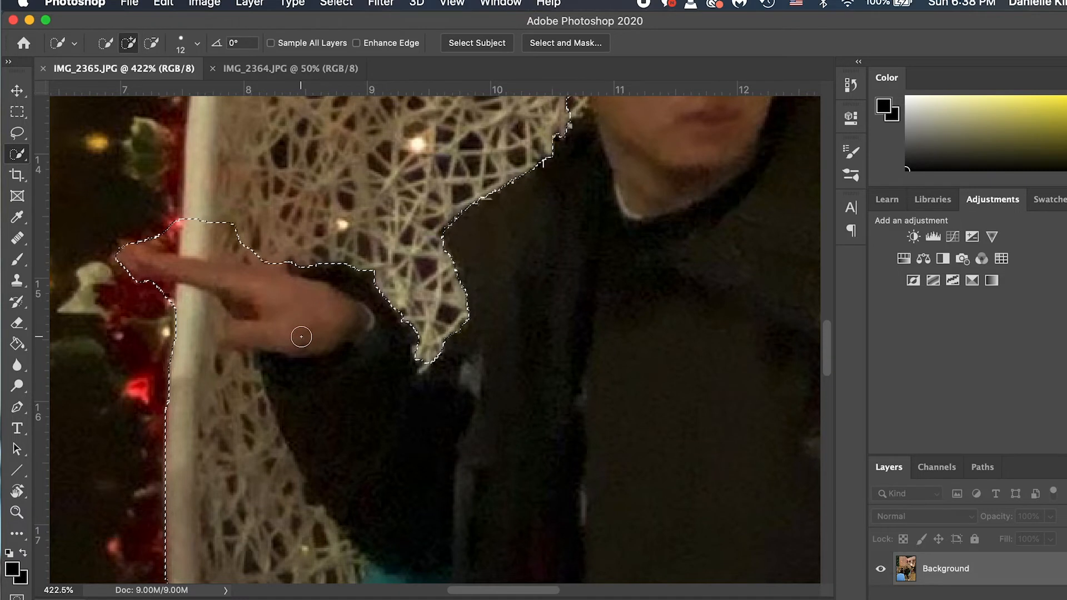
key(alt)
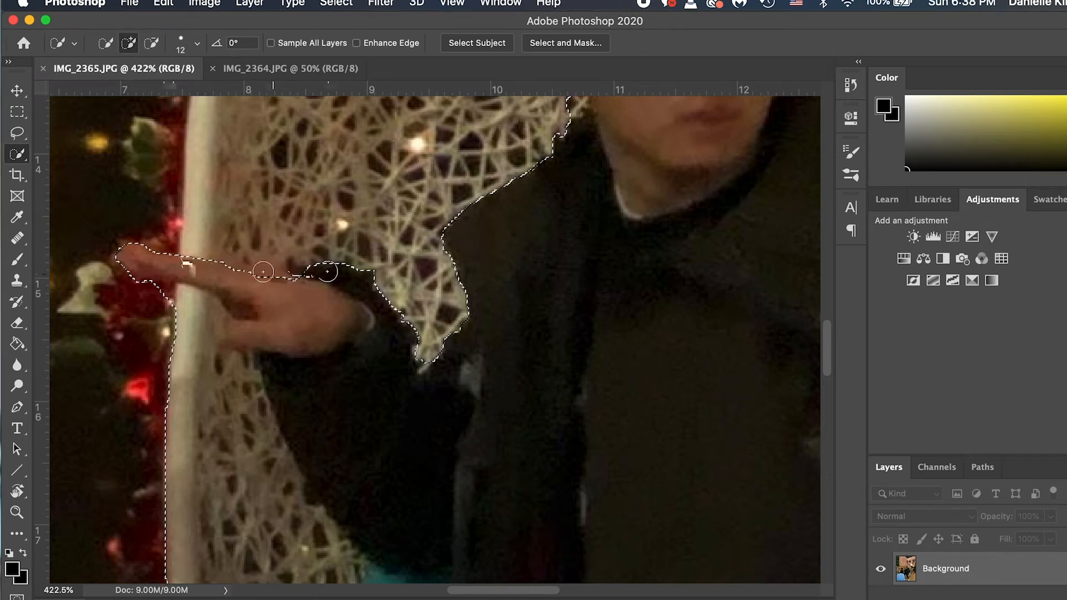
alt+click(115, 271)
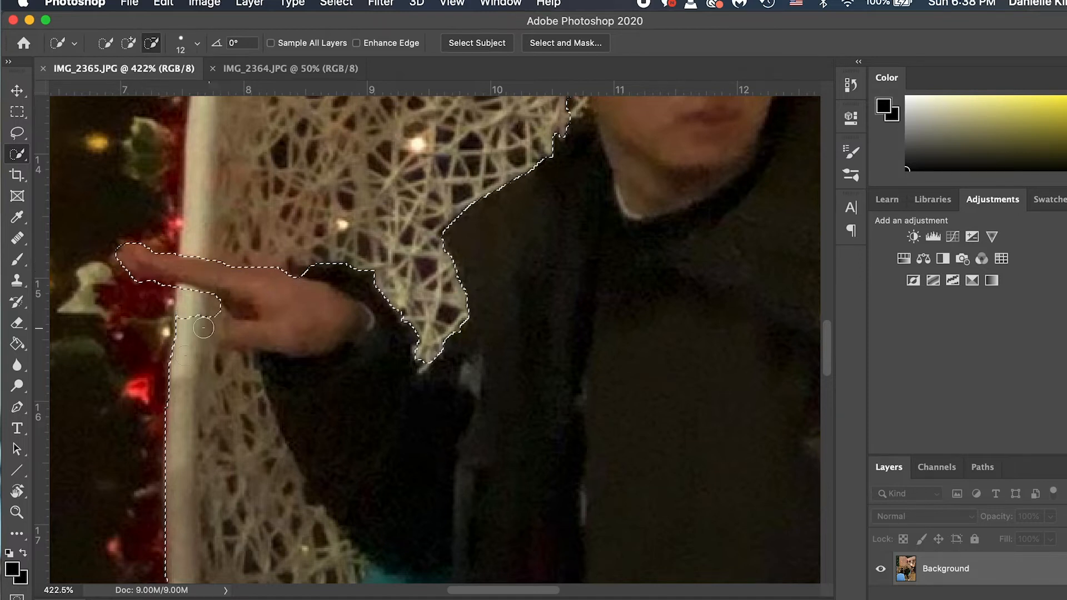
Trim the rest of the selection to the man's outline, removing the chair and cushion areas around his arms, torso and legs.
scroll(307, 284, down, 10)
scroll(307, 285, right, 10)
scroll(307, 284, up, 4)
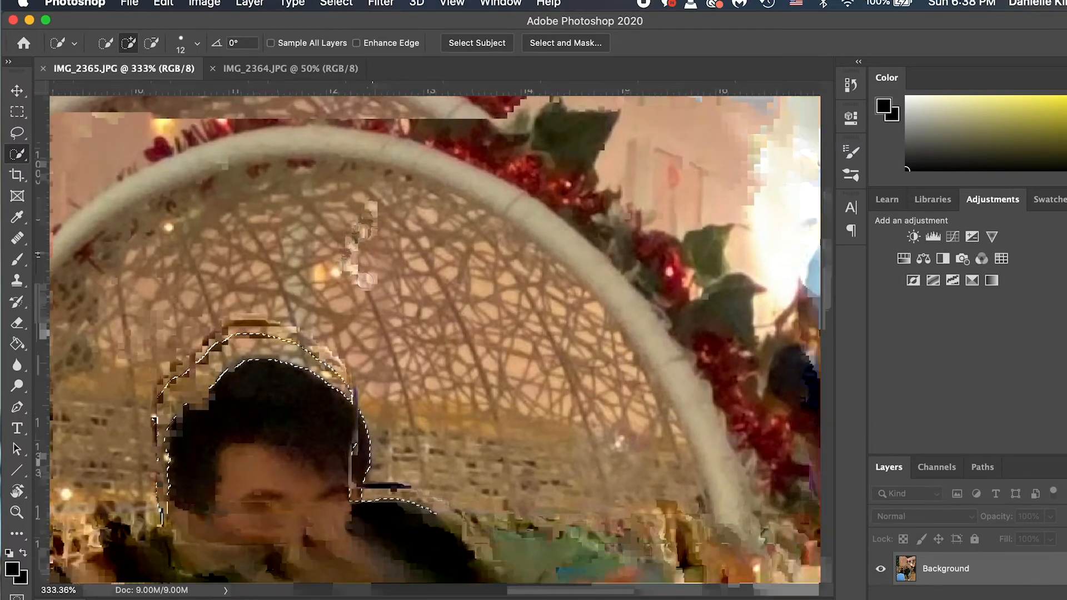
scroll(423, 202, down, 4)
mouse_move(436, 317)
mouse_down()
mouse_move(388, 476)
mouse_move(239, 489)
mouse_up()
scroll(417, 341, down, 8)
scroll(417, 340, down, 10)
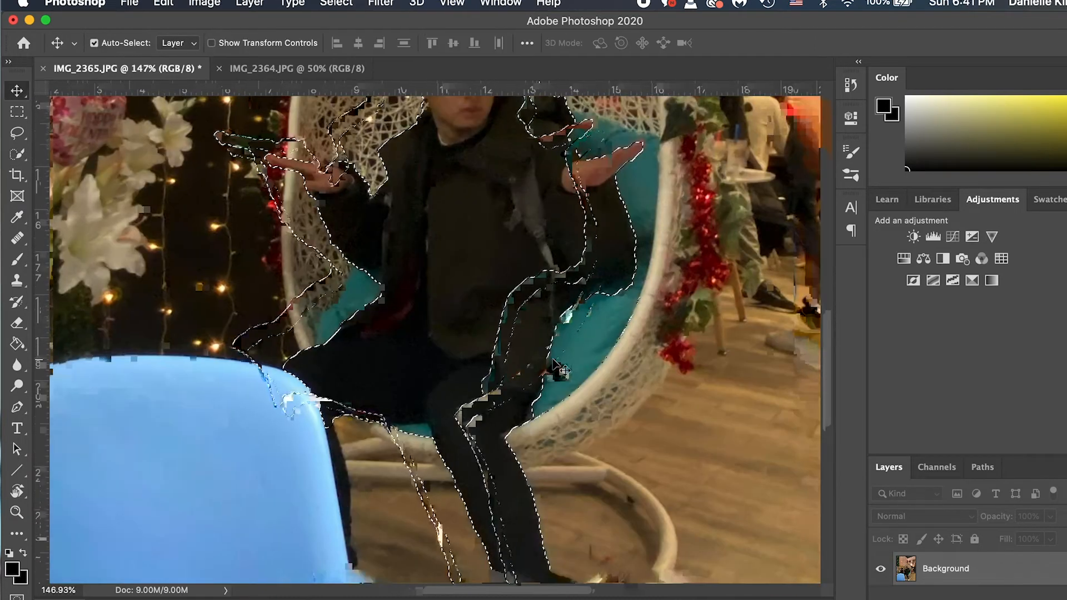
Touch up the Quick Selection edge along the man's jacket and open hand beside the teal cushion.
scroll(555, 362, right, 2)
scroll(553, 364, up, 4)
scroll(554, 365, right, 4)
scroll(554, 365, up, 2)
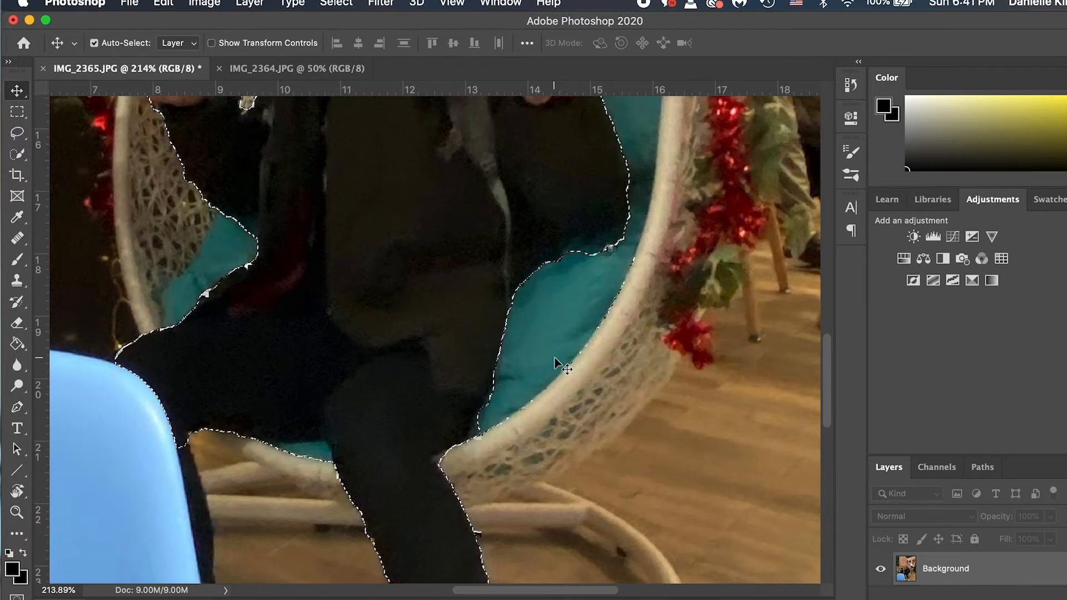
key(w)
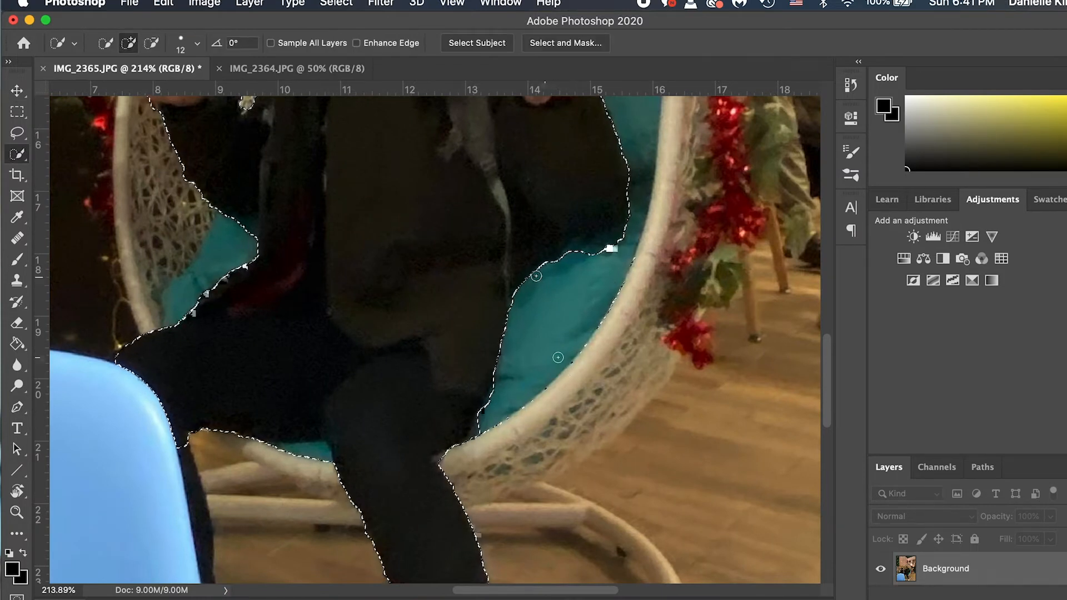
drag(495, 282, 617, 144)
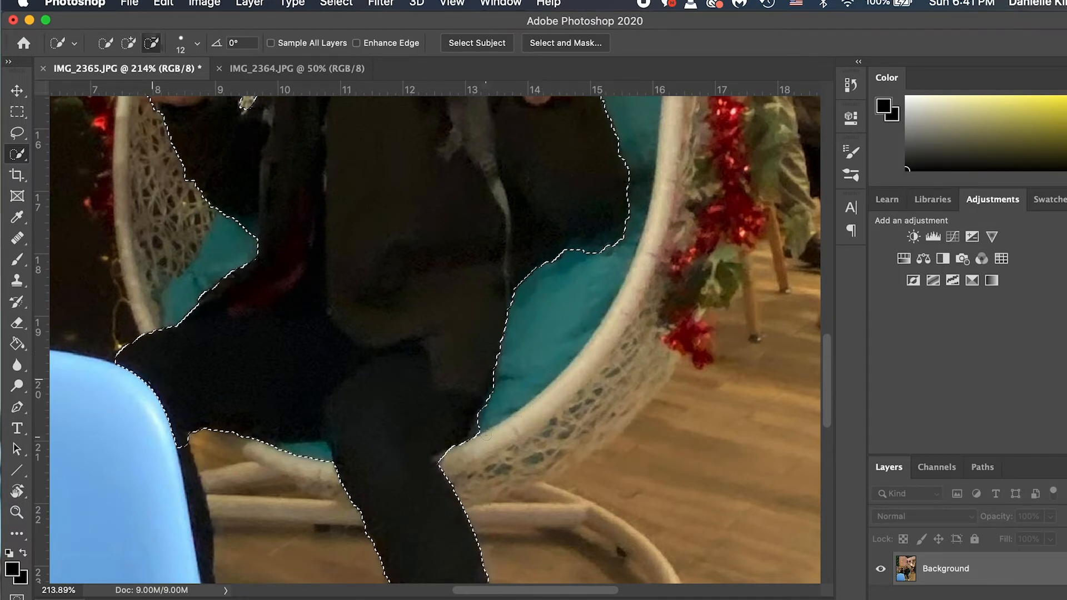
scroll(642, 287, up, 5)
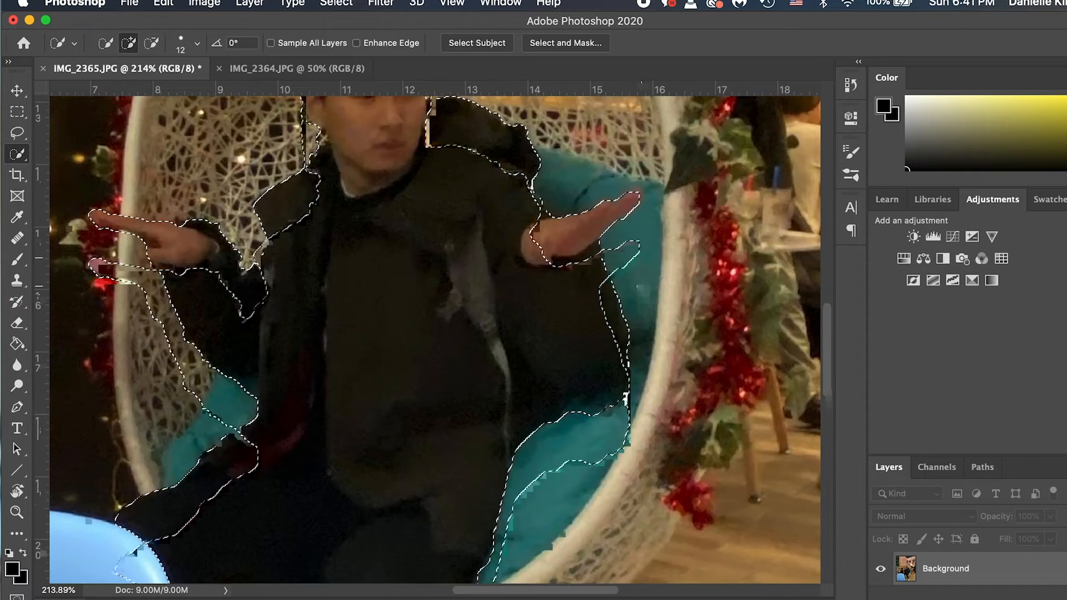
scroll(556, 250, up, 2)
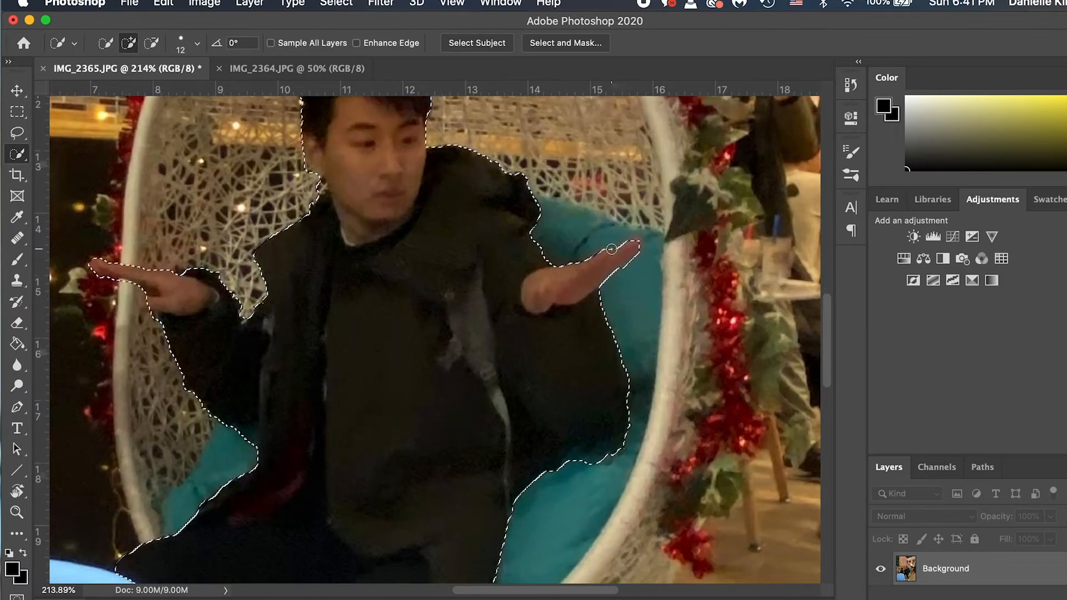
key(alt)
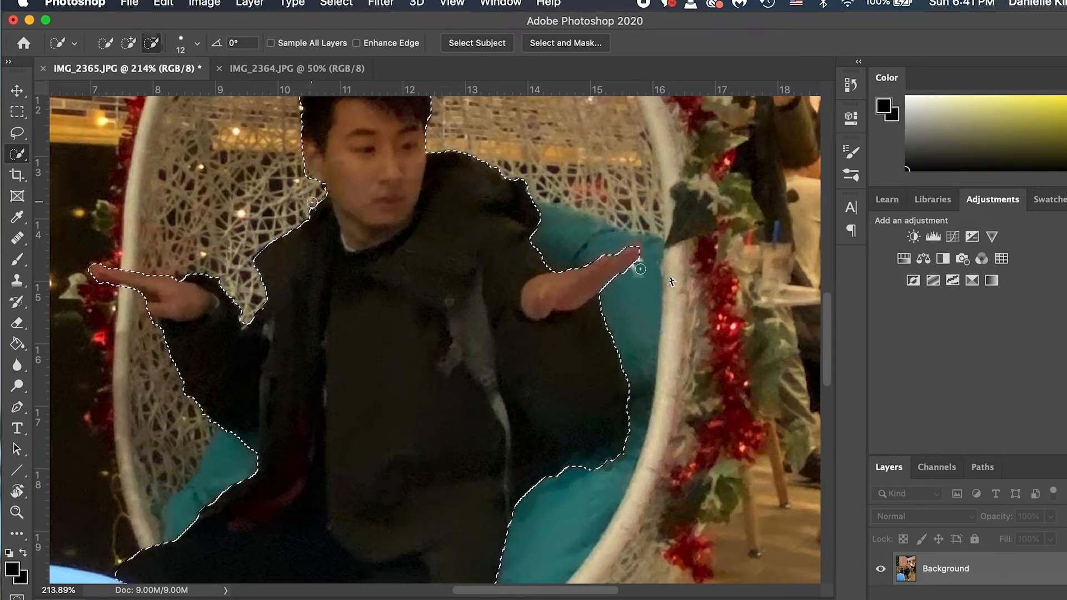
scroll(312, 205, down, 5)
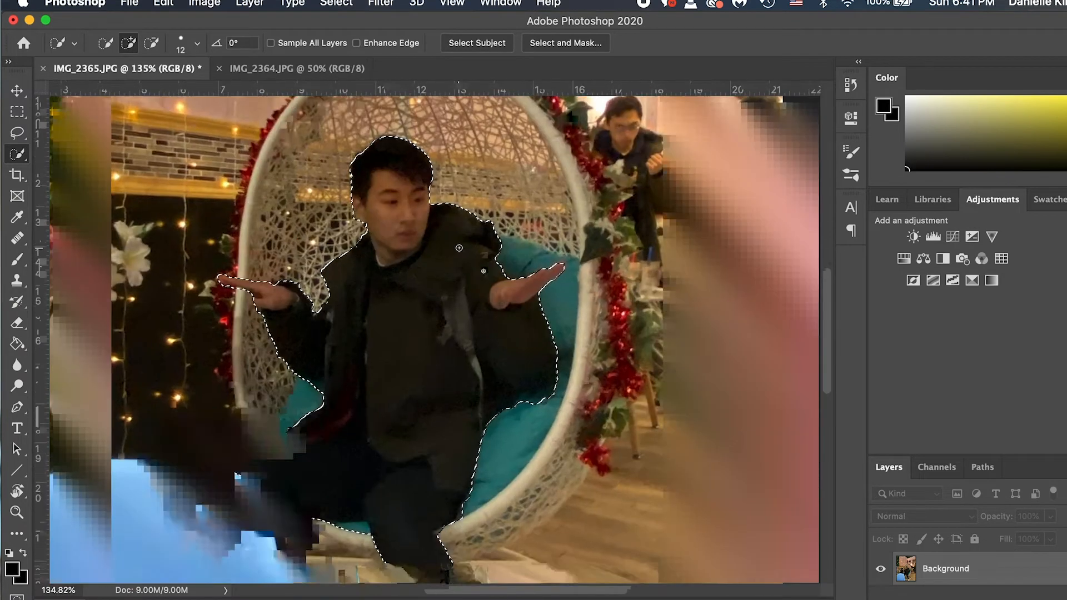
Unlock the Background layer of IMG_2365.JPG, keeping the man selected.
key(v)
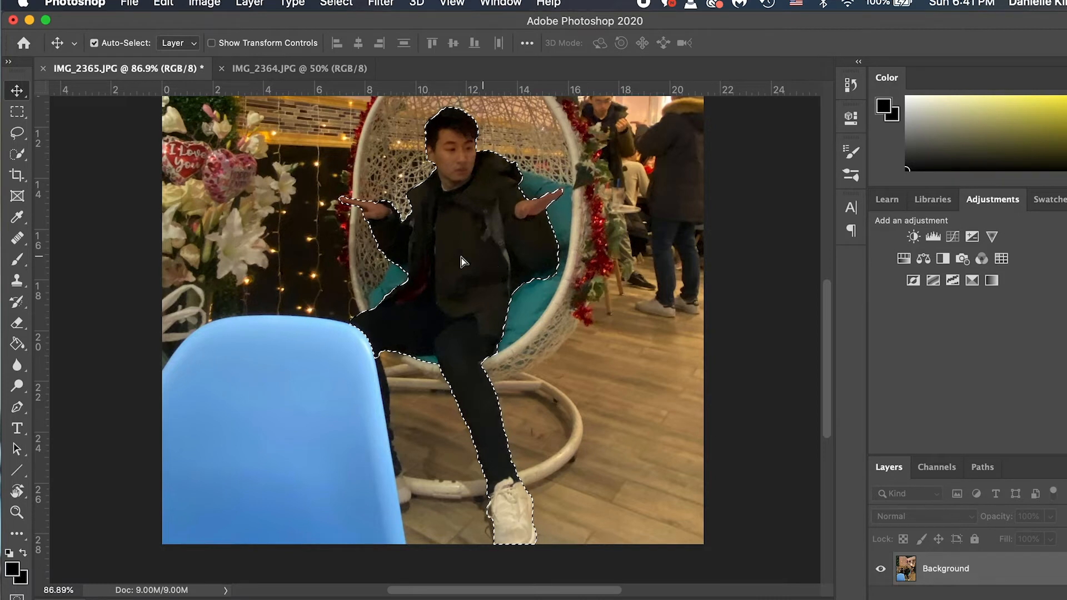
drag(461, 261, 495, 278)
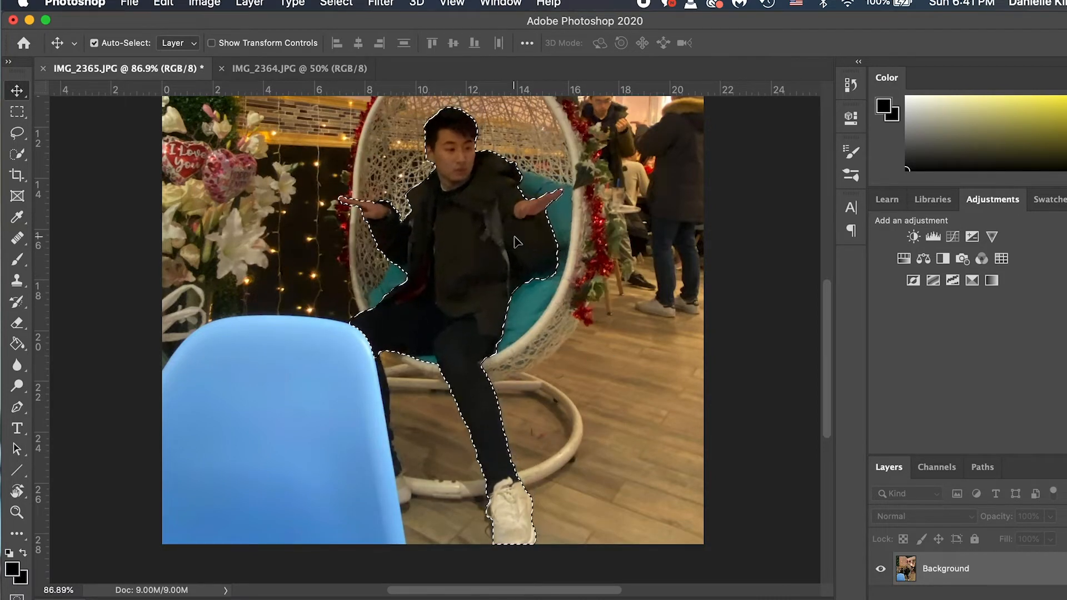
scroll(517, 242, up, 2)
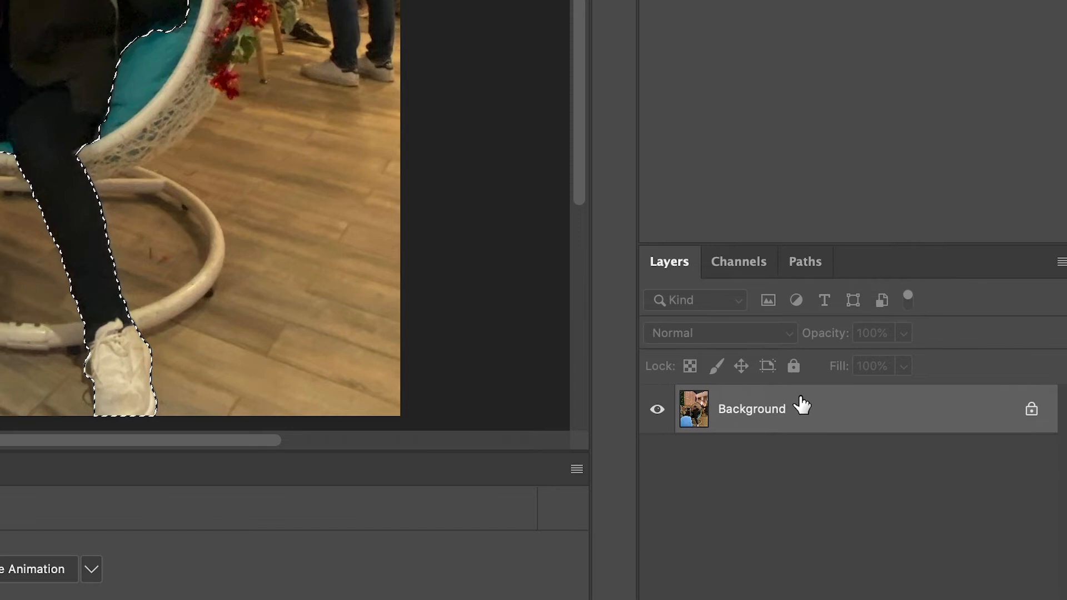
click(1031, 409)
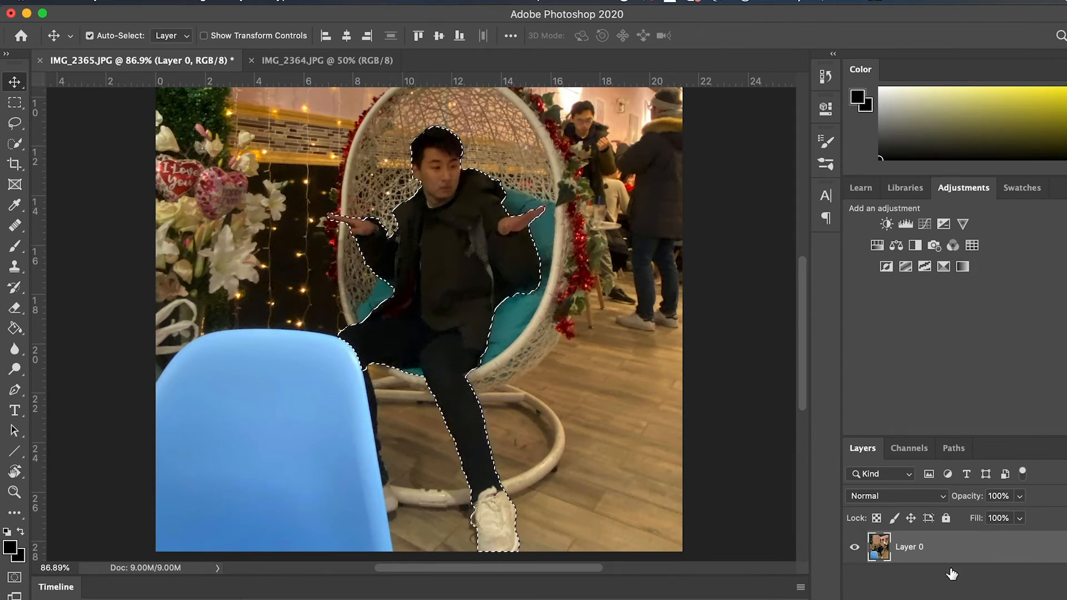
Copy the selected man and paste him into IMG_2364.JPG as a new layer.
key(super)
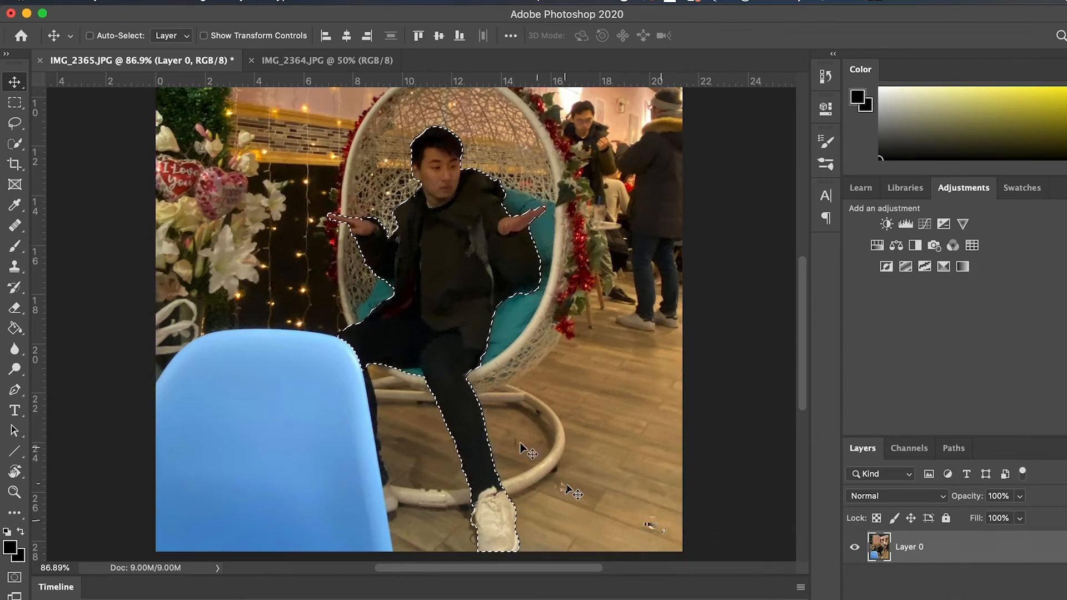
key(super+c)
click(312, 60)
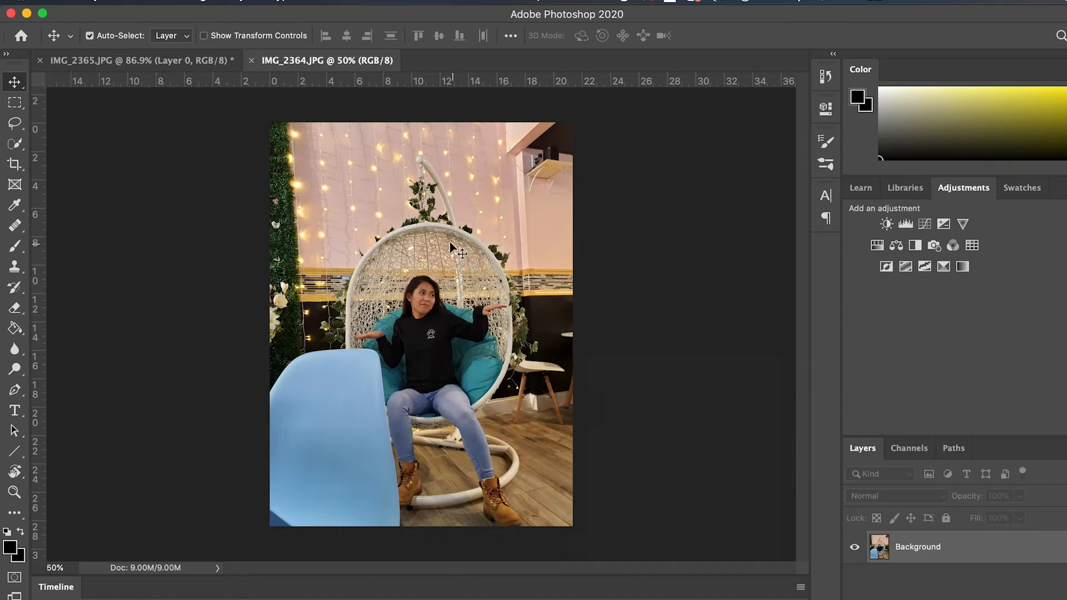
key(super)
key(super+v)
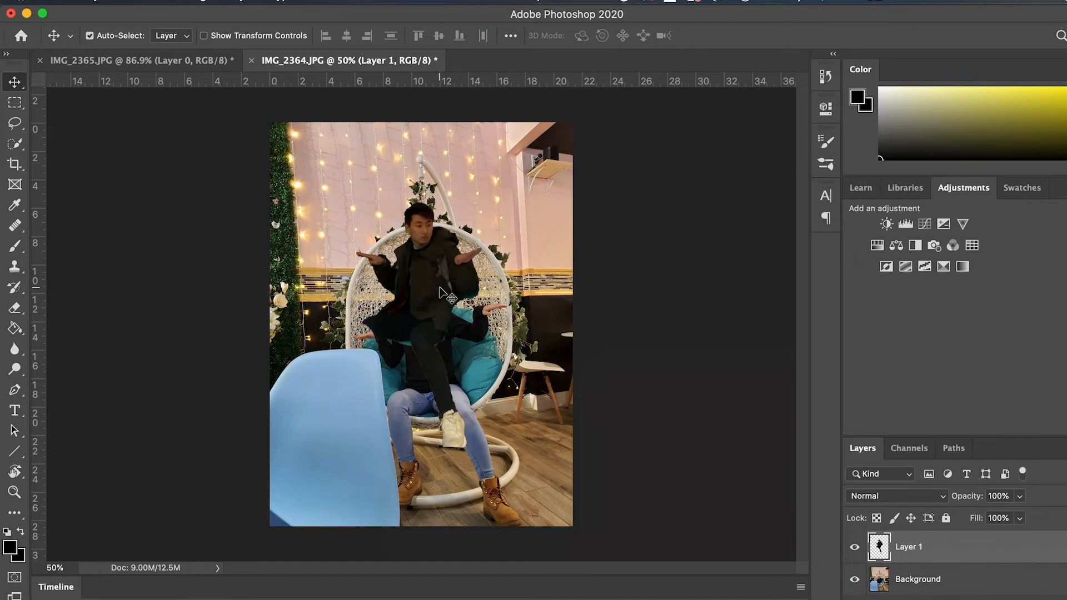
Try to move Layer 1 with the man beneath the locked Background layer.
scroll(445, 295, up, 5)
scroll(439, 289, up, 2)
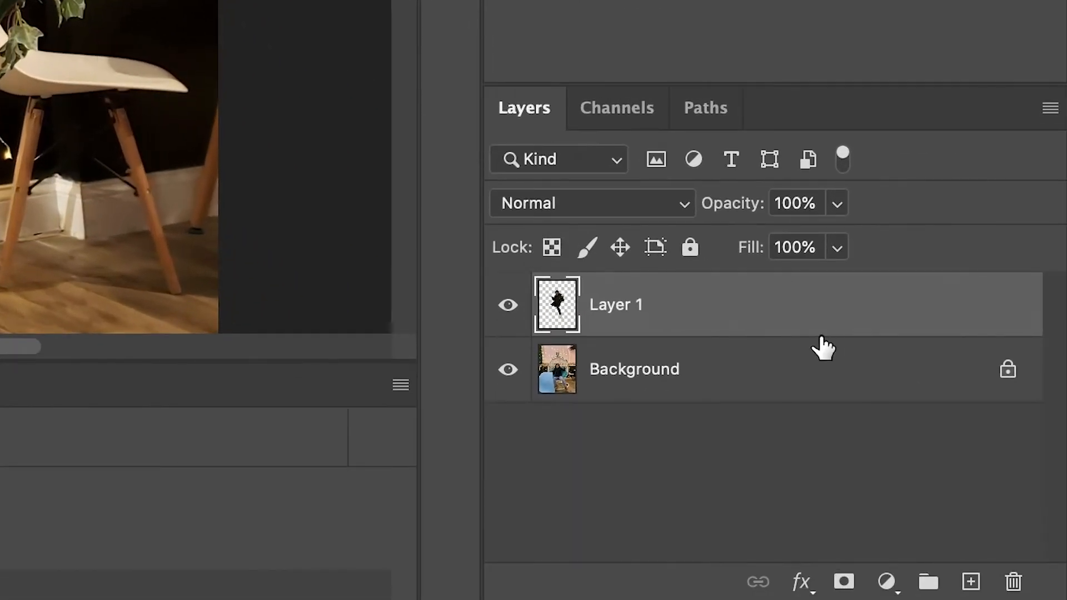
drag(817, 312, 720, 335)
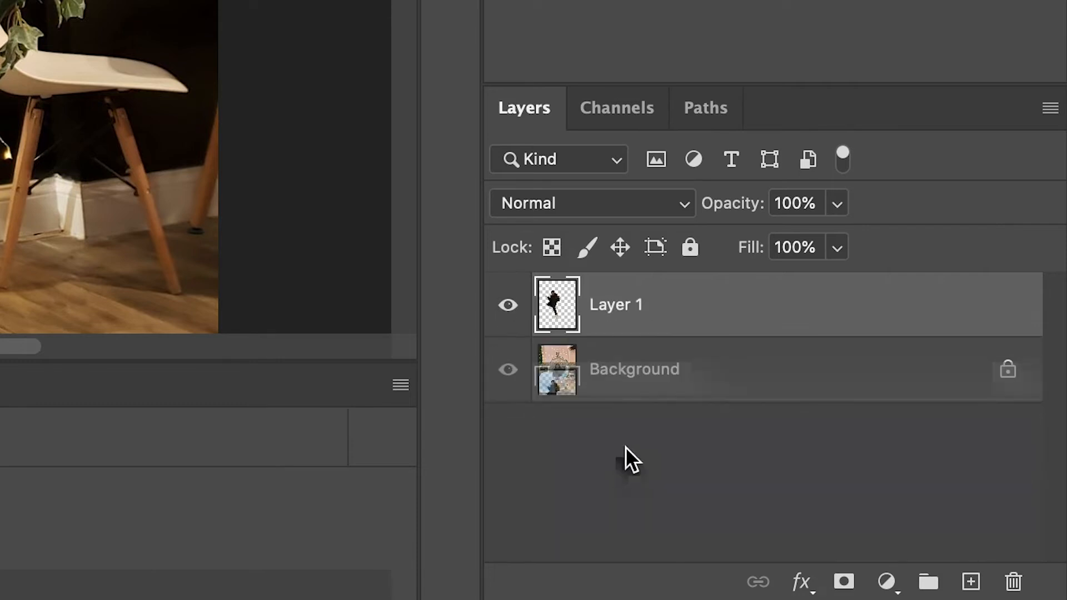
drag(629, 326, 950, 399)
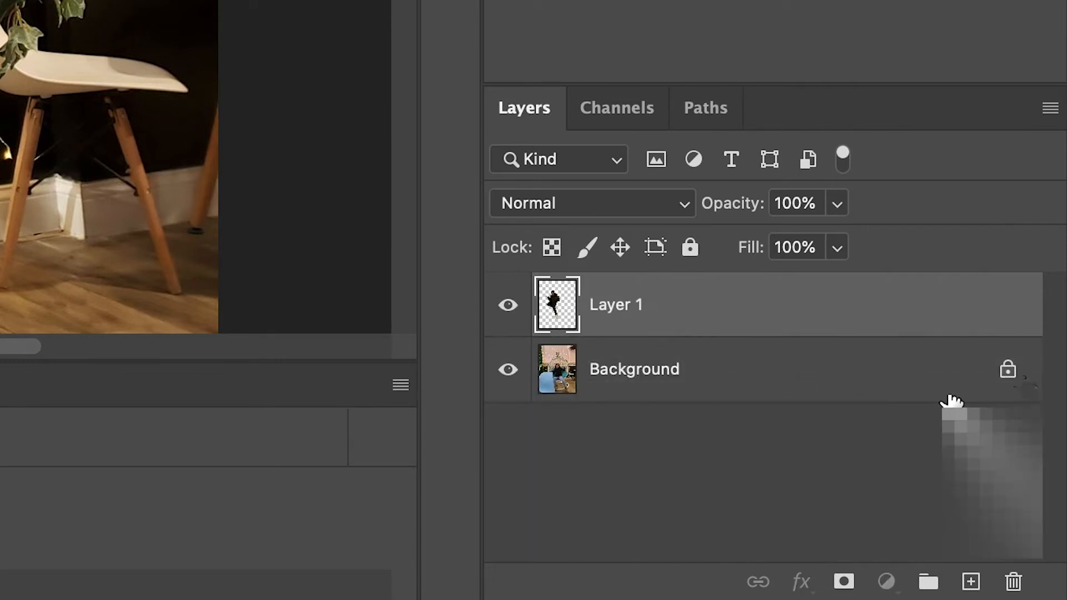
Unlock the Background layer and move Layer 1 with the man beneath it.
click(1009, 370)
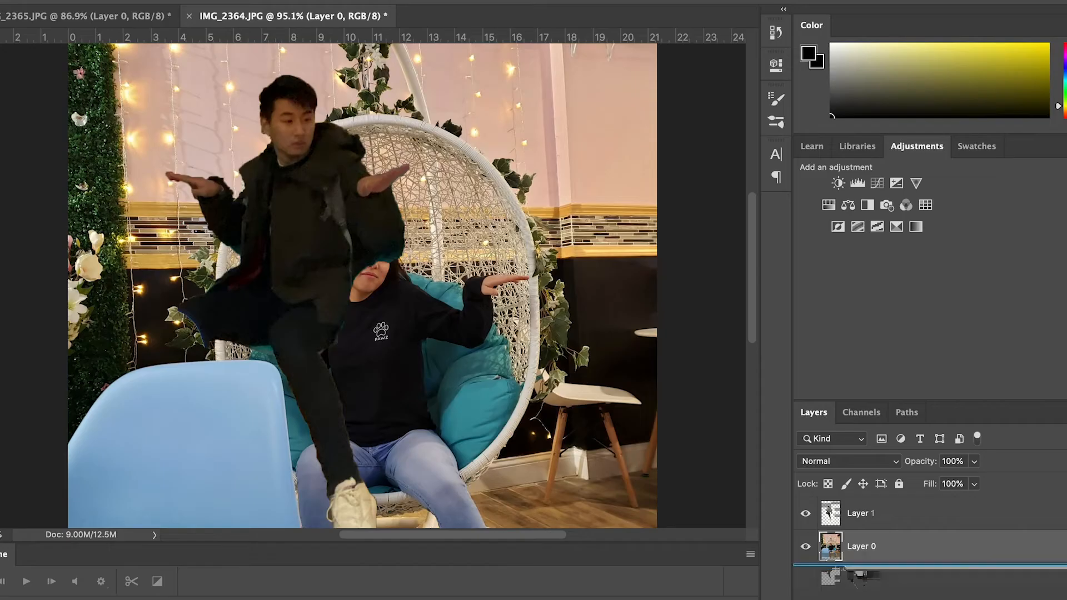
drag(620, 305, 639, 473)
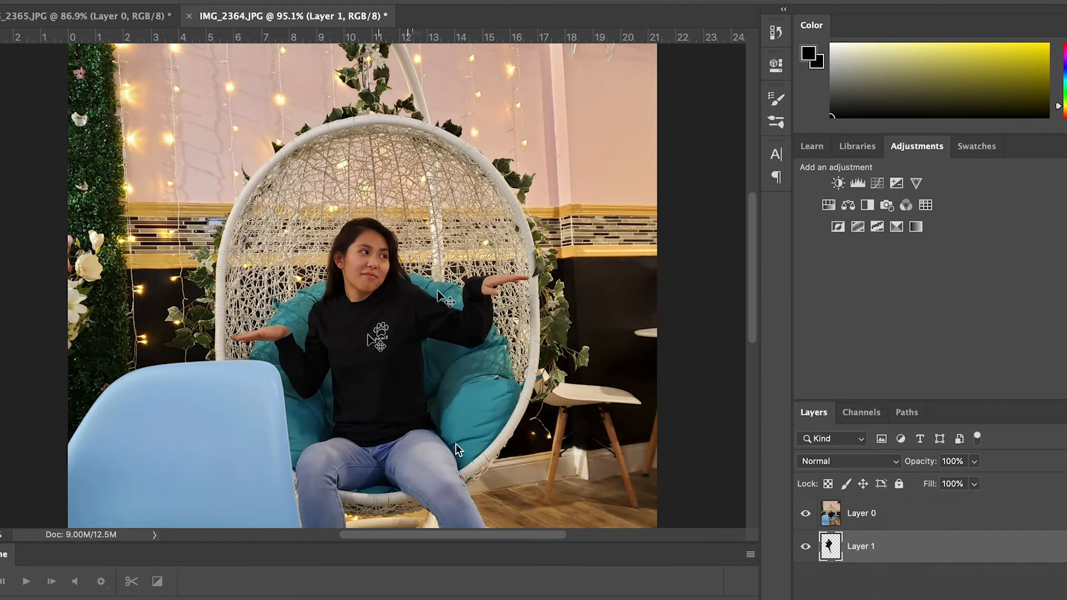
scroll(358, 261, down, 3)
scroll(356, 260, down, 1)
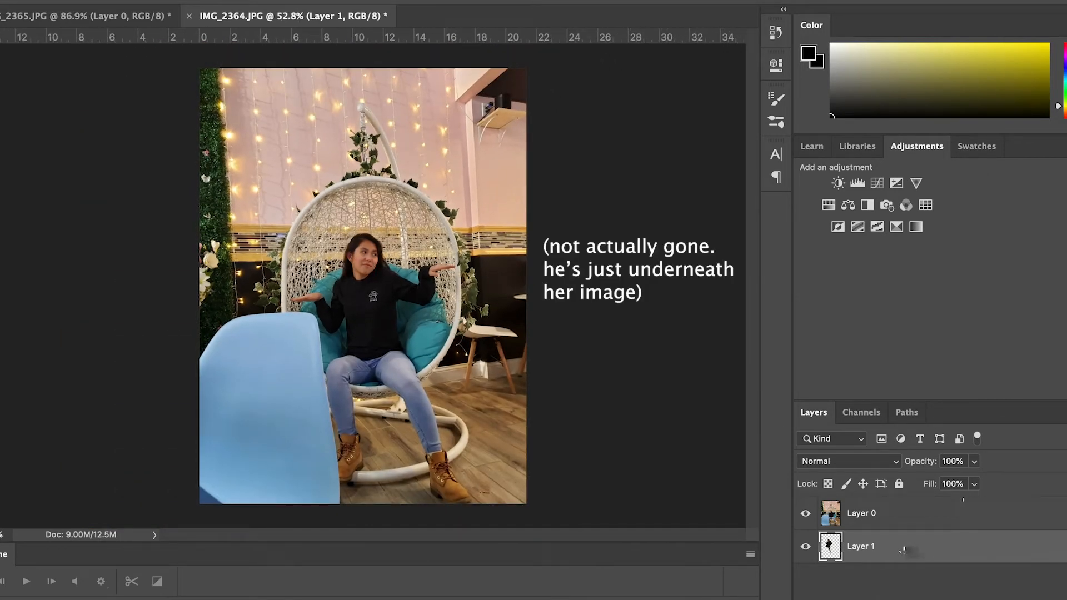
Try erasing parts of Layer 0 around the top of the egg chair, and undo the strokes.
click(876, 527)
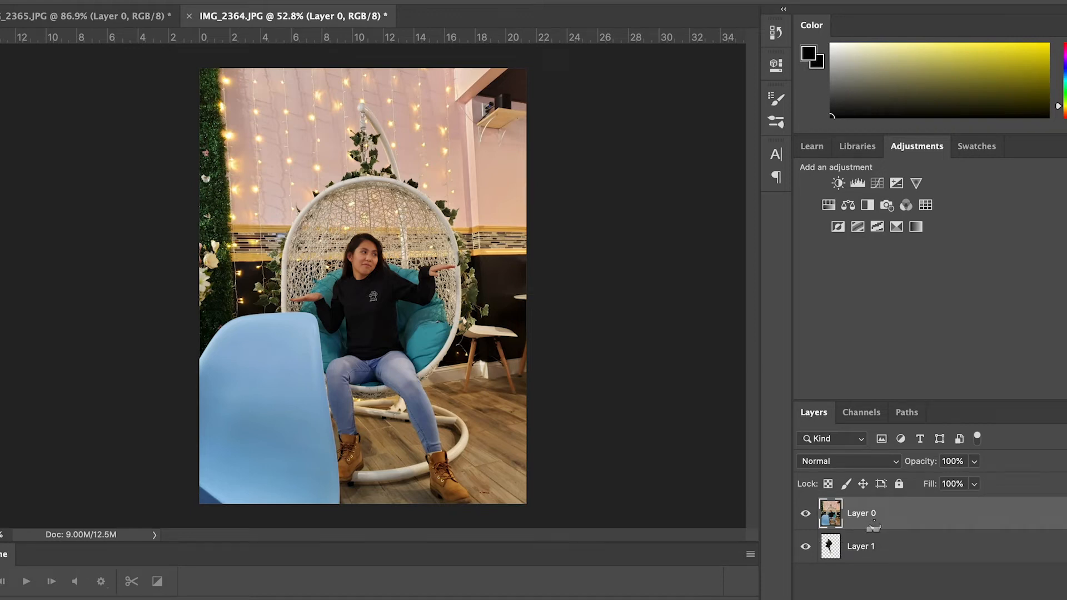
key(e)
right_click(401, 253)
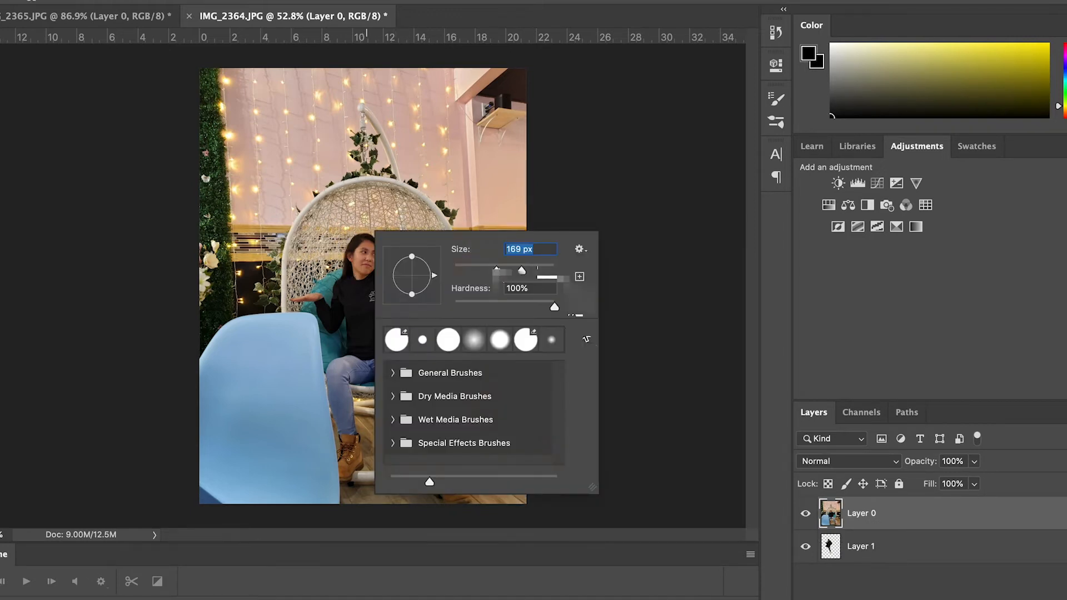
mouse_move(405, 120)
mouse_down()
mouse_move(340, 226)
mouse_move(381, 172)
mouse_move(371, 139)
mouse_up()
drag(301, 172, 339, 225)
key(super+z)
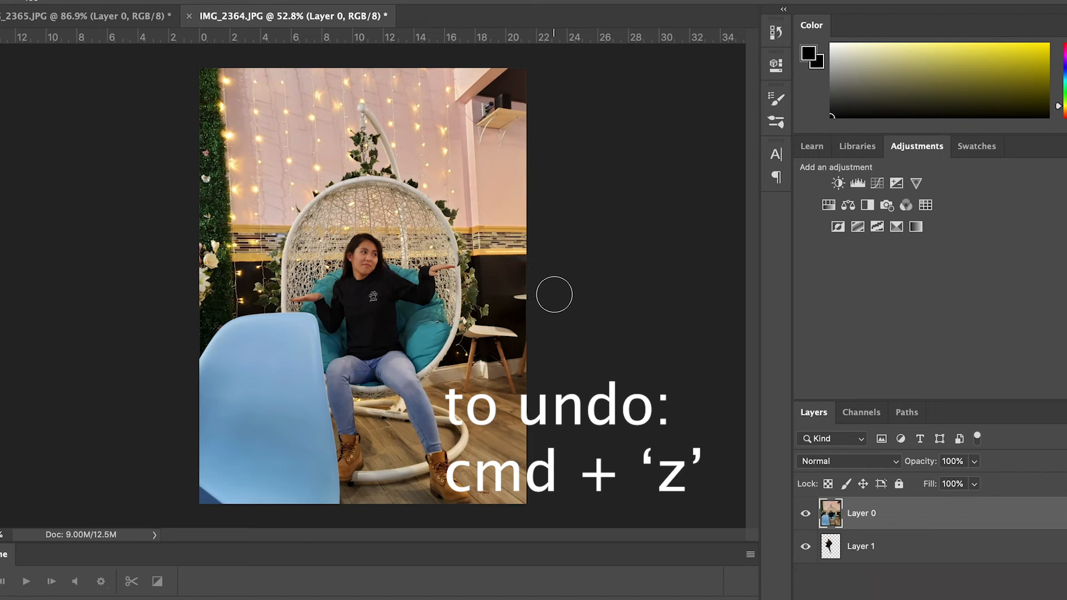
Send Layer 0 behind Layer 1 and make the man's layer active.
key(super+bracketleft)
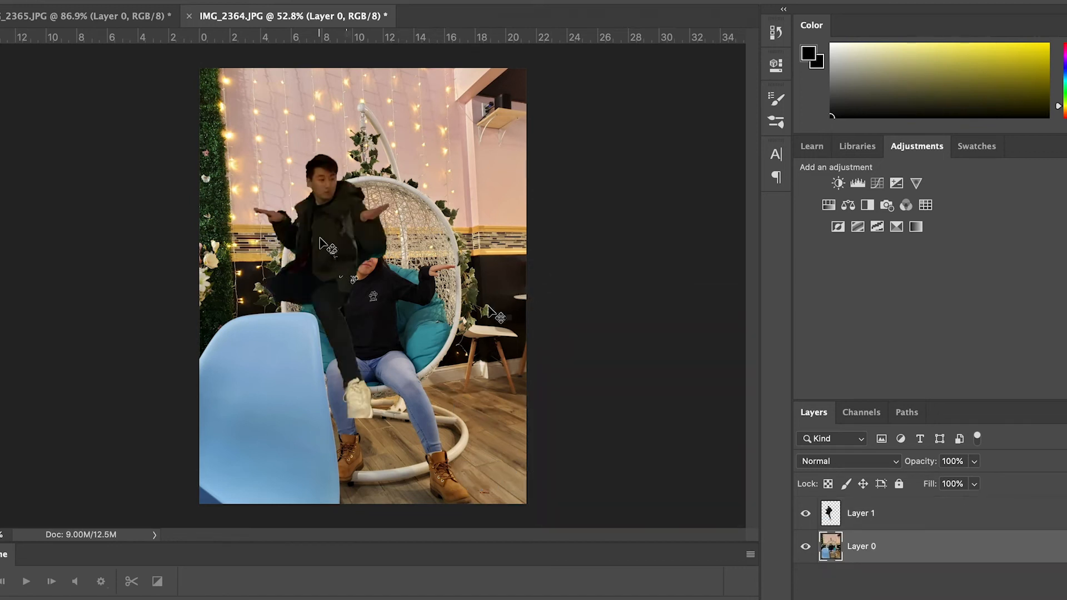
scroll(321, 239, up, 5)
click(332, 256)
scroll(345, 275, down, 3)
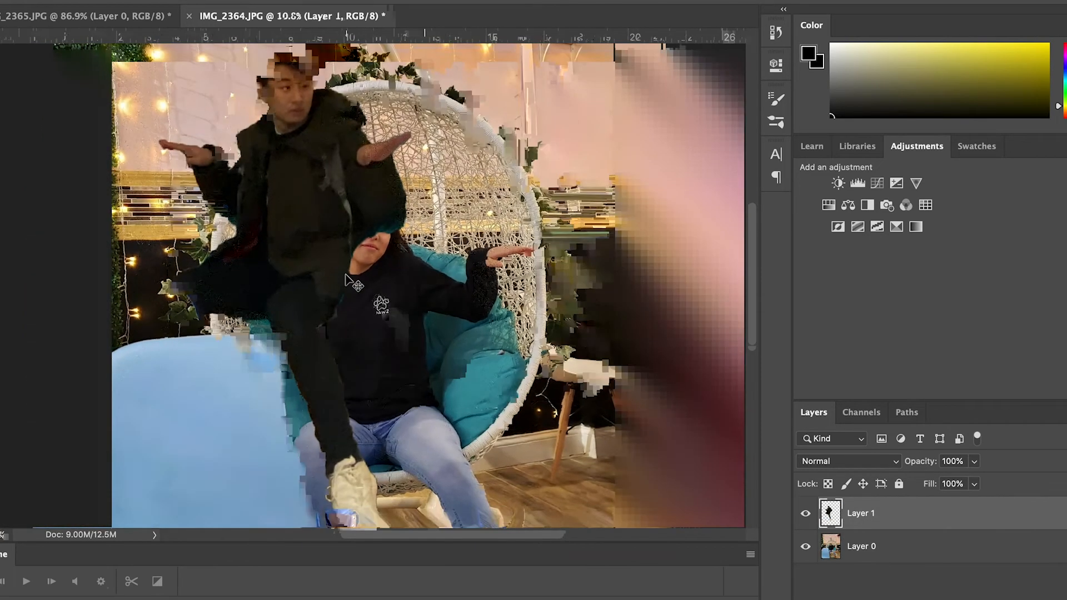
scroll(345, 281, down, 2)
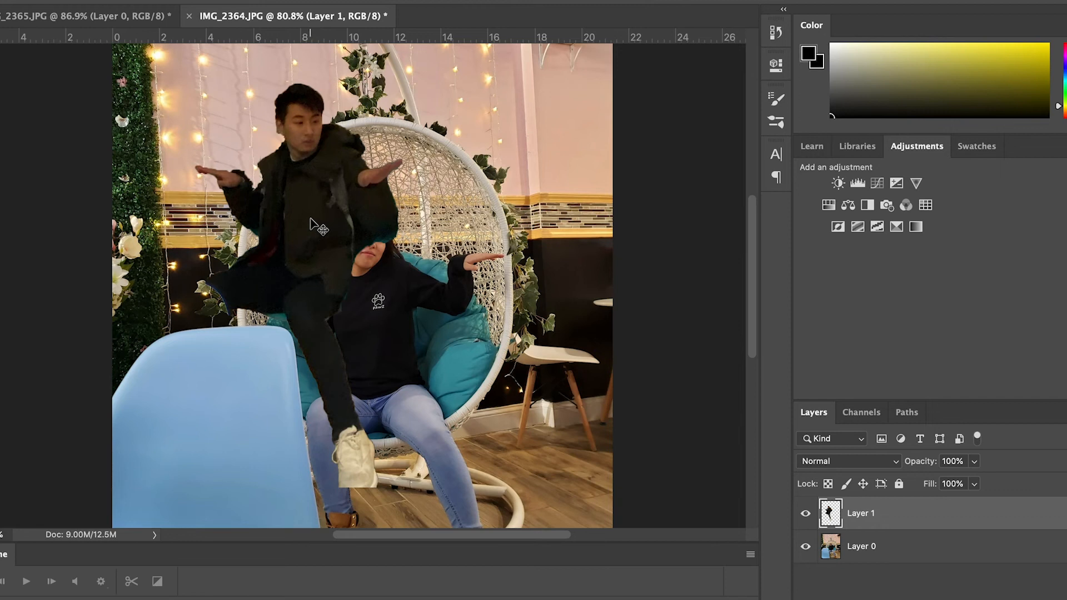
Scale the man down proportionally to a small figure and place him above the woman's upturned hand beside the blue chair.
key(super+t)
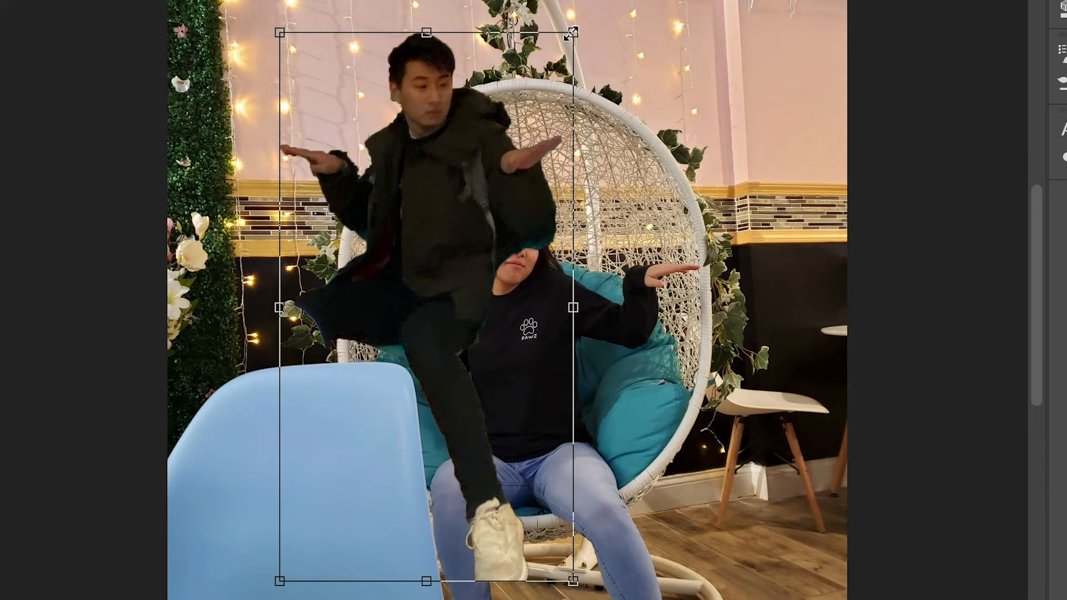
drag(569, 38, 413, 180)
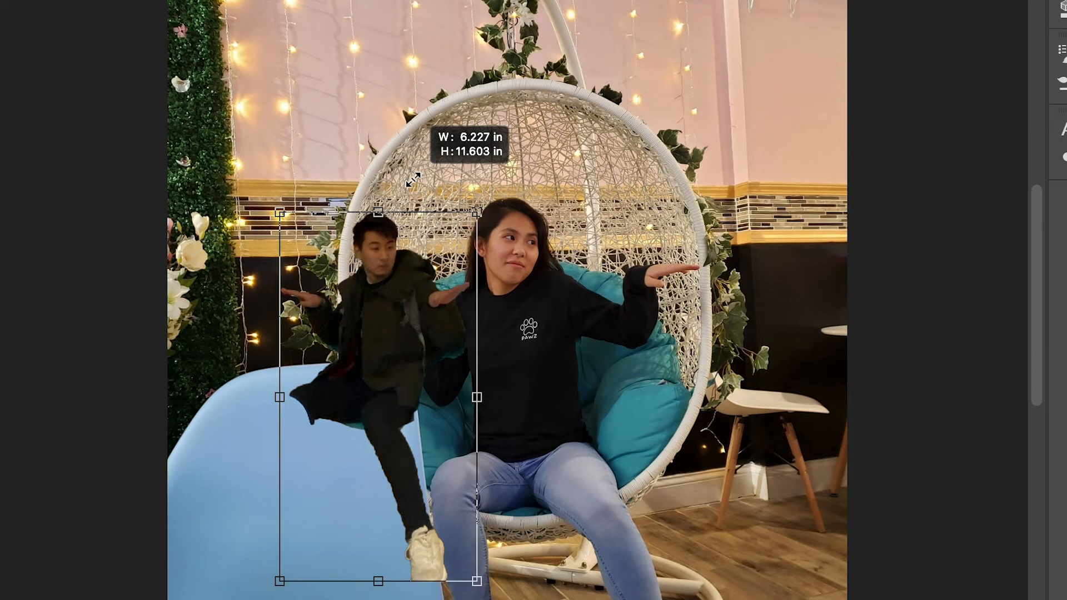
drag(413, 179, 413, 180)
drag(473, 211, 399, 358)
drag(363, 423, 423, 270)
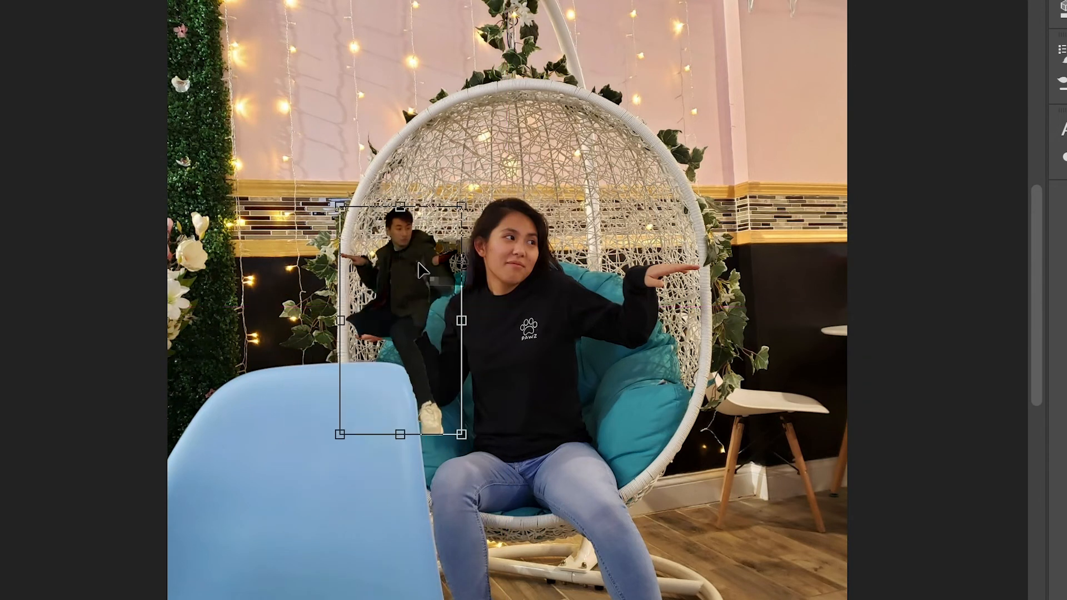
drag(461, 207, 448, 234)
drag(417, 267, 428, 240)
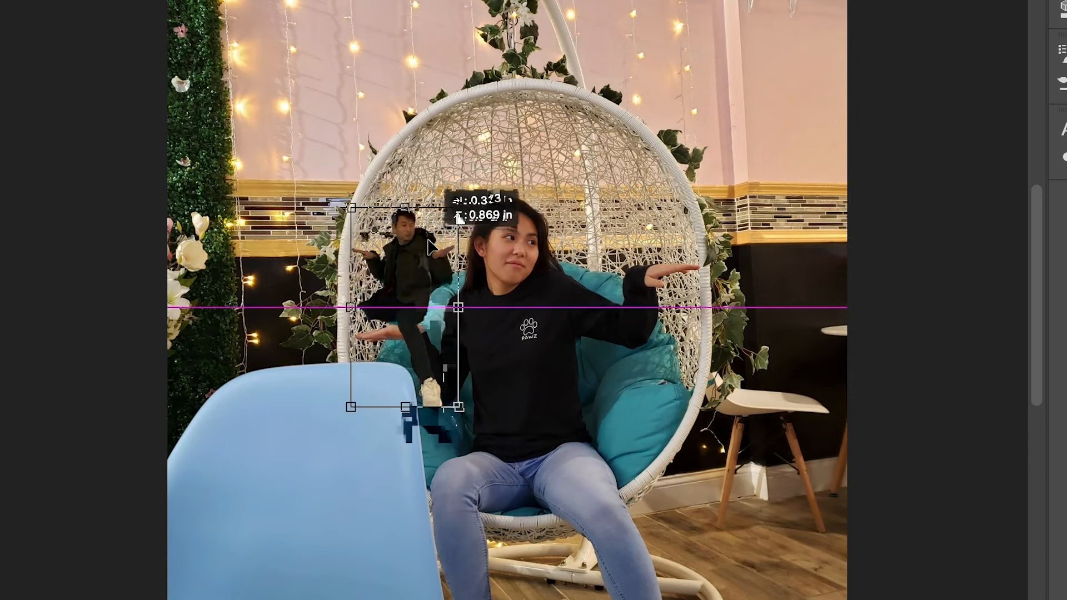
Fine-tune the small man's position so he sits on the woman's palm, and apply the transformation.
key(ctrl+plus)
key(ctrl+plus)
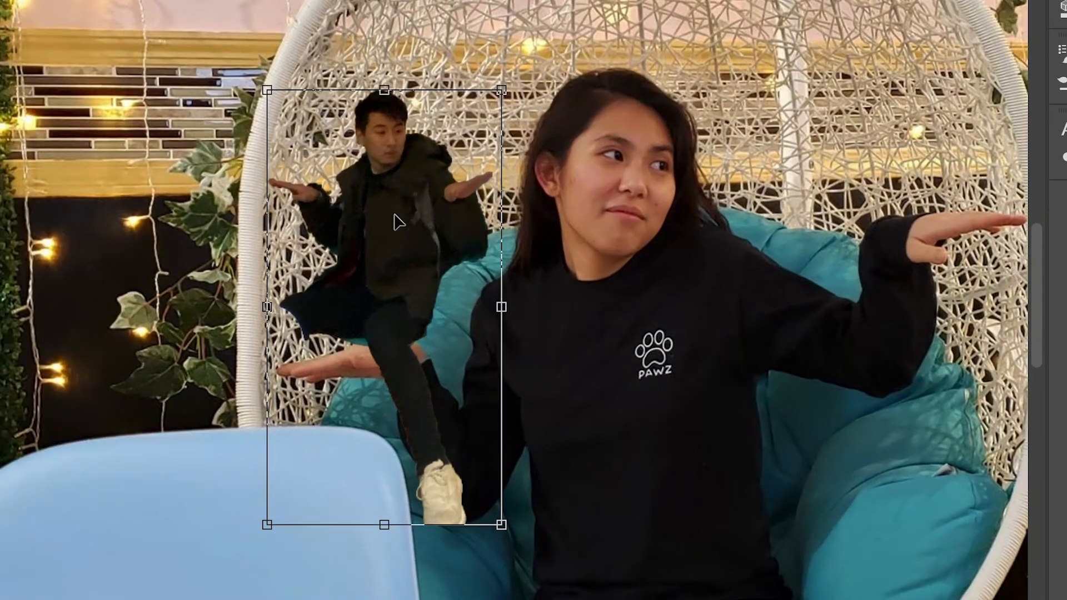
drag(393, 210, 360, 211)
key(ctrl+plus)
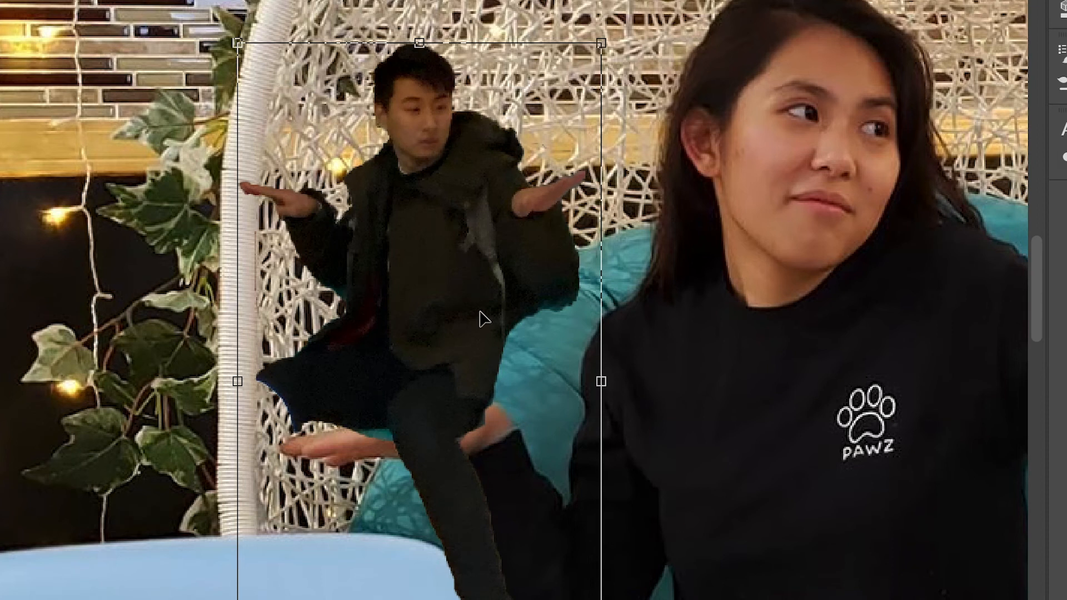
key(Return)
drag(434, 295, 465, 214)
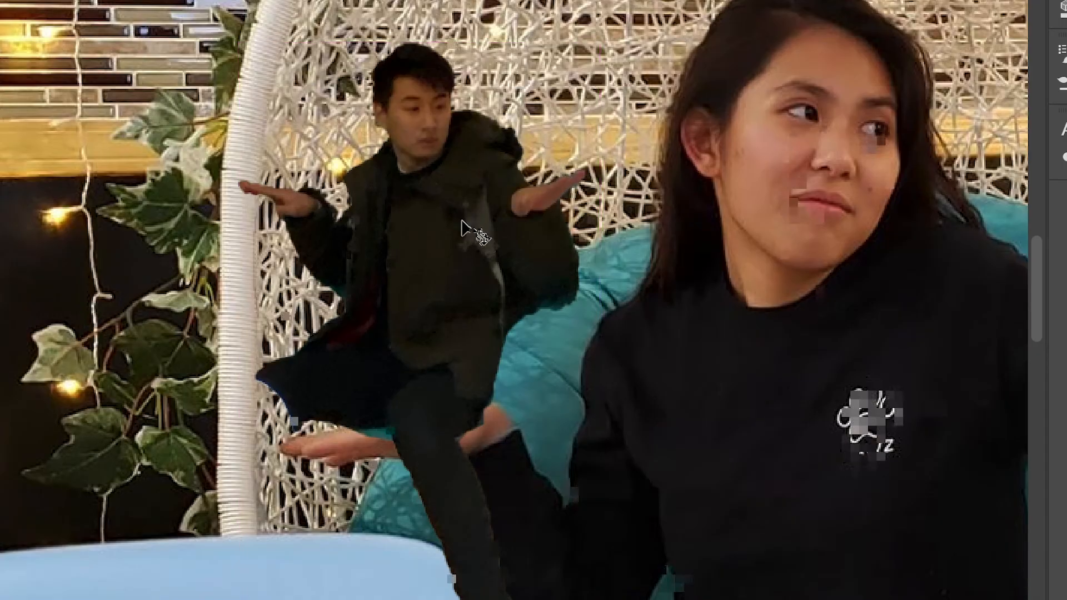
Using a small eraser, clean the leftover fringe from the man's layer over the woman's palm and wrist beside his leg.
key(ctrl+plus)
key(ctrl+plus)
scroll(479, 233, down, 4)
scroll(479, 234, left, 4)
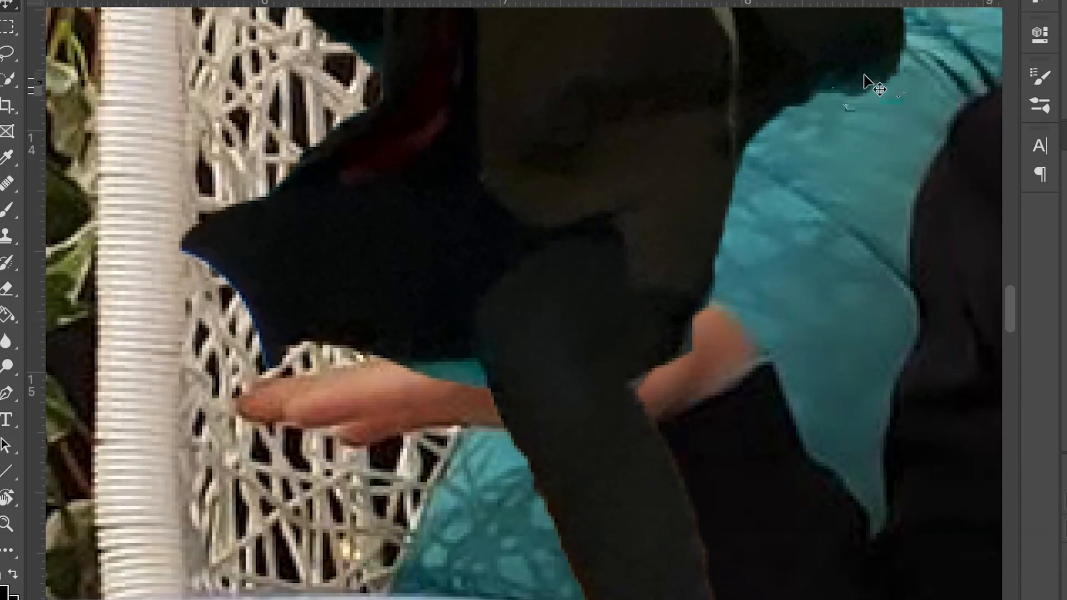
scroll(482, 313, up, 3)
scroll(434, 389, right, 2)
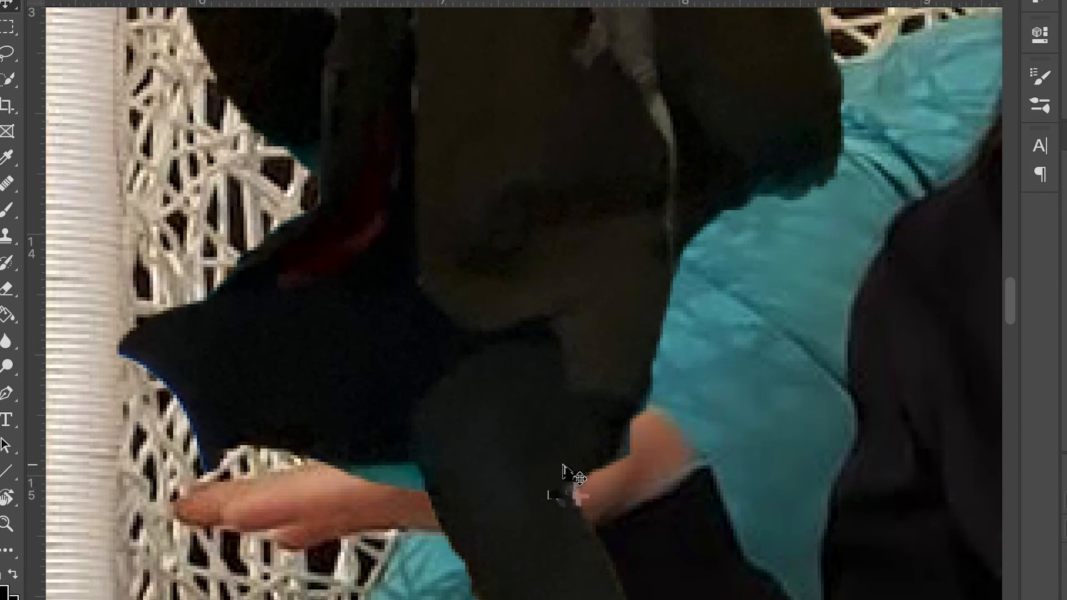
key(e)
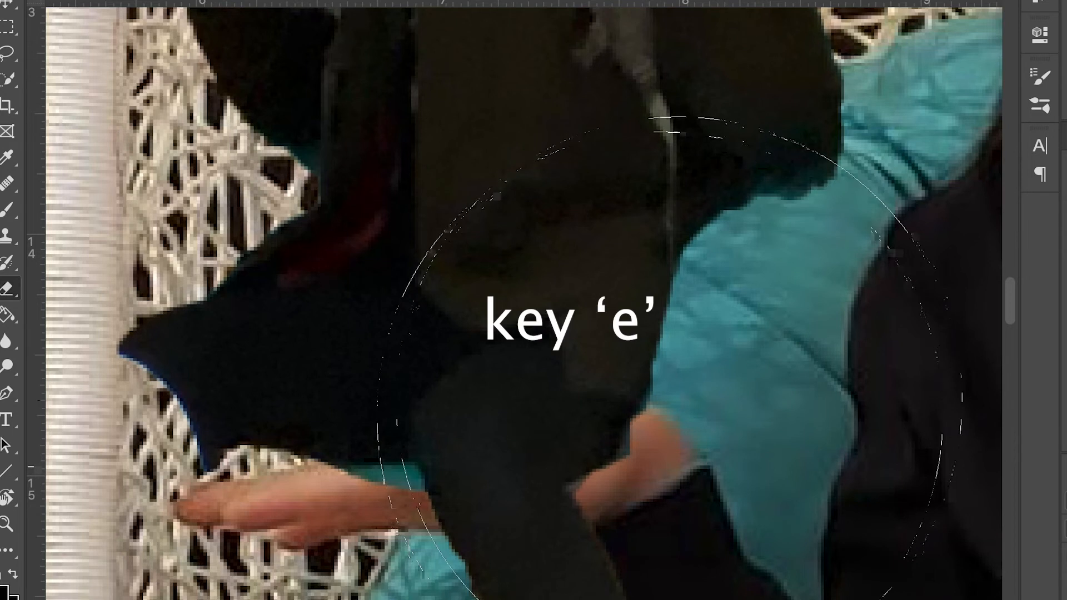
right_click(811, 446)
drag(816, 439, 808, 439)
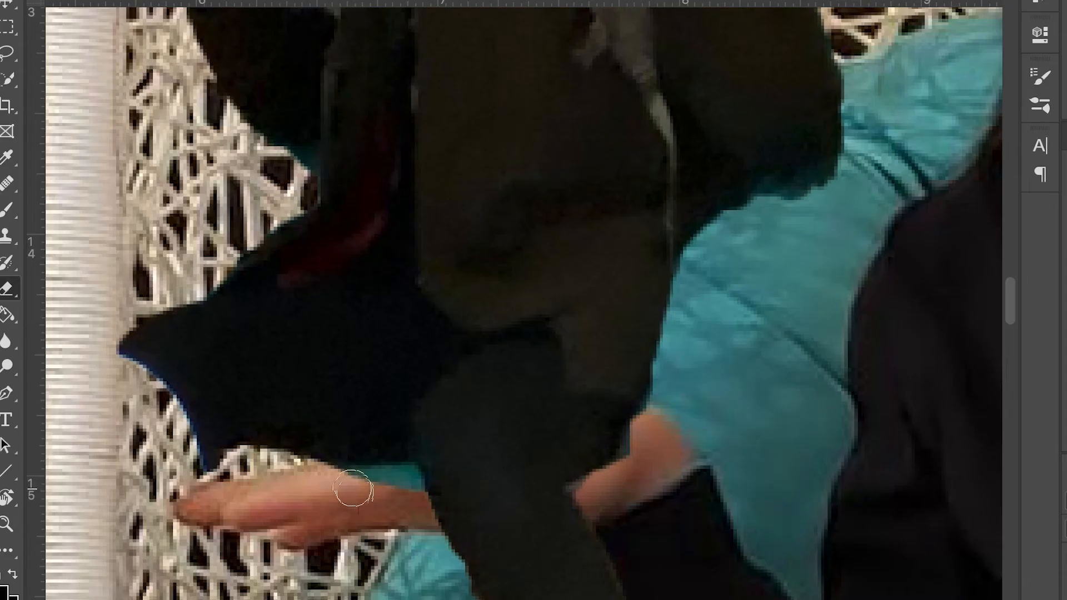
mouse_move(340, 487)
mouse_down()
mouse_move(406, 482)
mouse_move(411, 503)
mouse_up()
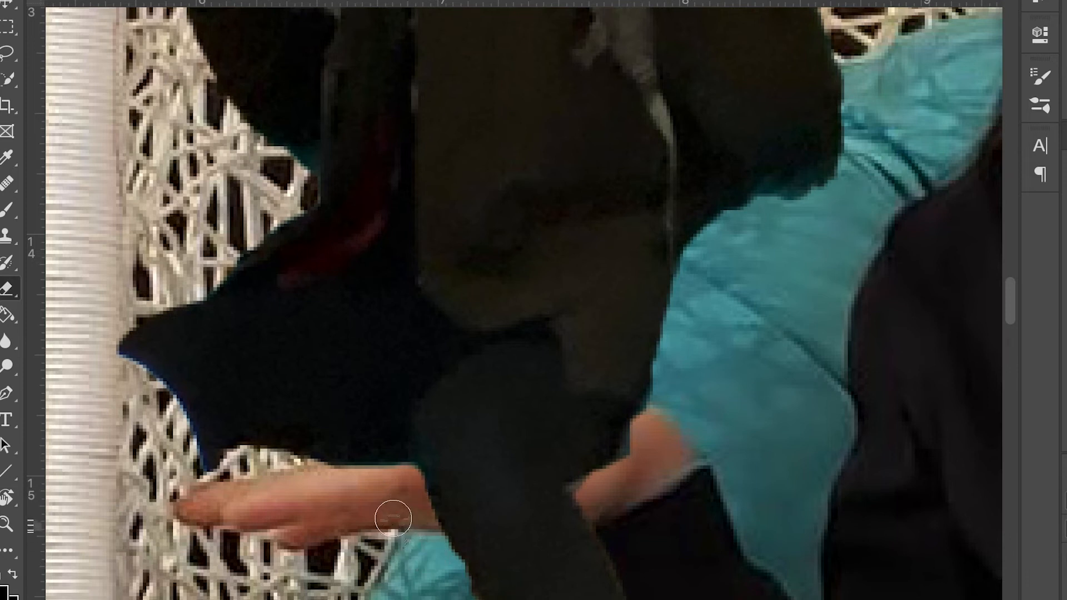
drag(678, 398, 619, 481)
Erase the rough fringe along the underside of the man's sleeve beside the teal cushion.
scroll(734, 444, up, 4)
scroll(734, 445, right, 6)
scroll(735, 427, up, 2)
scroll(735, 427, right, 1)
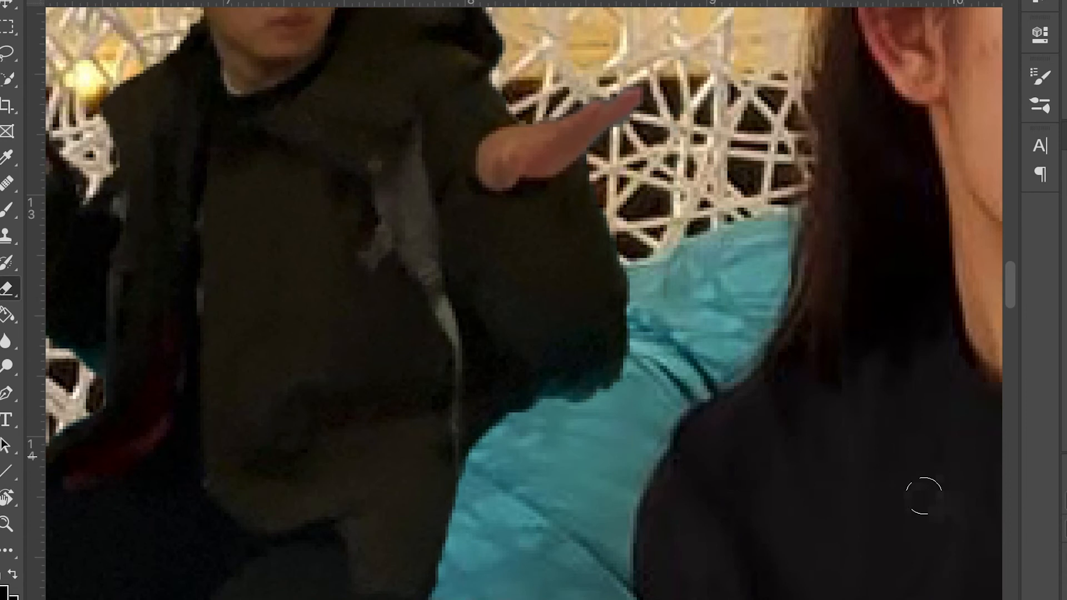
drag(634, 378, 548, 400)
scroll(584, 275, up, 4)
scroll(584, 275, left, 2)
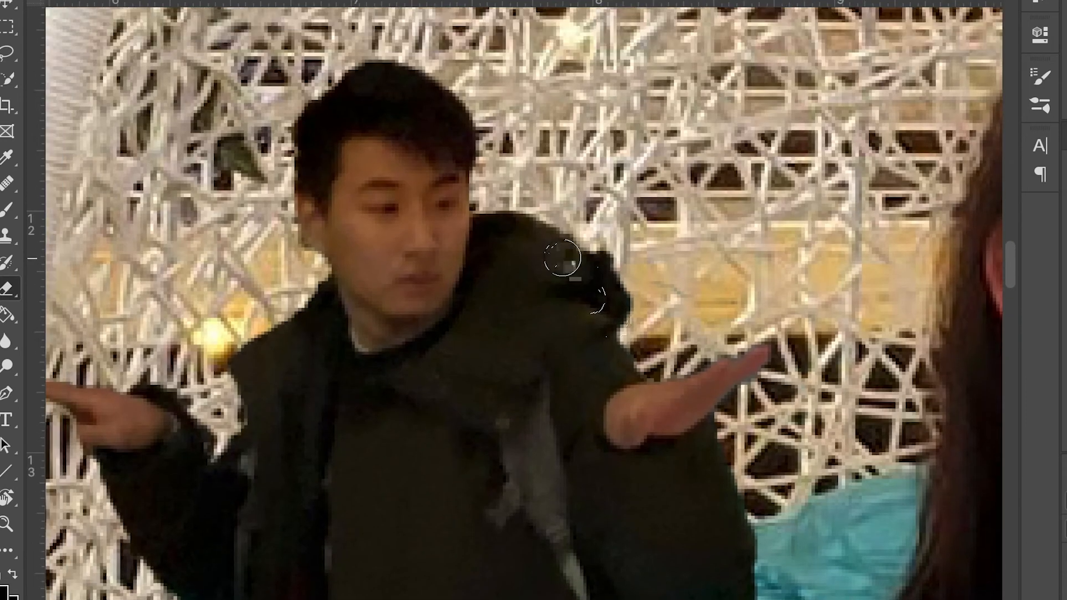
Erase the pointed corner and blue edge of the man's coat hem above the woman's fingertips.
scroll(562, 253, down, 10)
scroll(562, 253, left, 6)
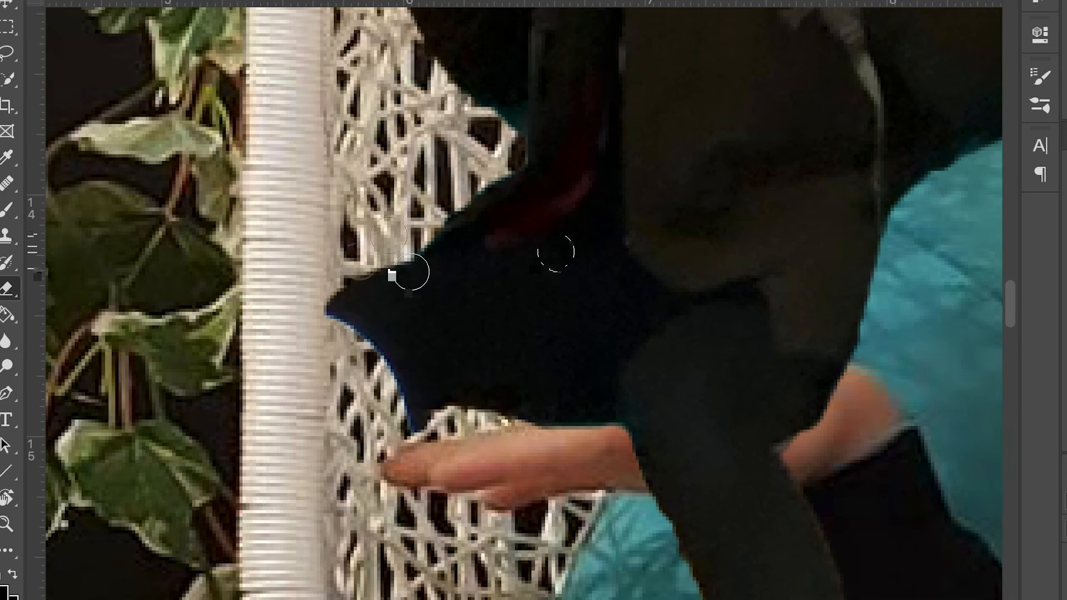
drag(332, 281, 325, 328)
mouse_move(406, 433)
mouse_down()
mouse_move(383, 392)
mouse_move(364, 272)
mouse_move(413, 234)
mouse_move(364, 375)
mouse_up()
Nudge the small man slightly with the Move tool so he rests on the woman's palm.
key(ctrl+minus)
key(ctrl+minus)
key(ctrl+minus)
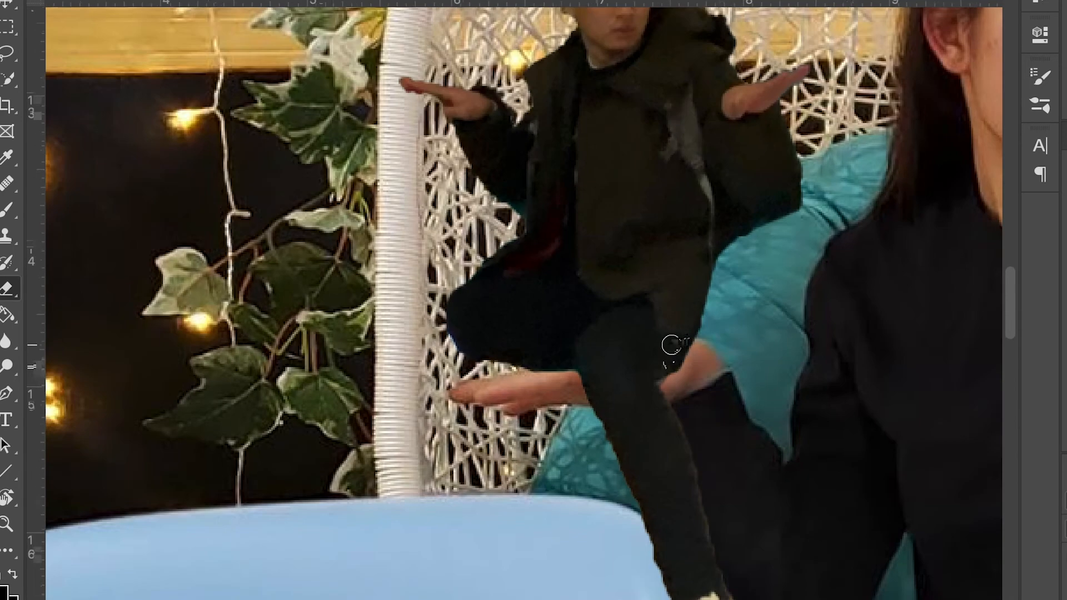
key(v)
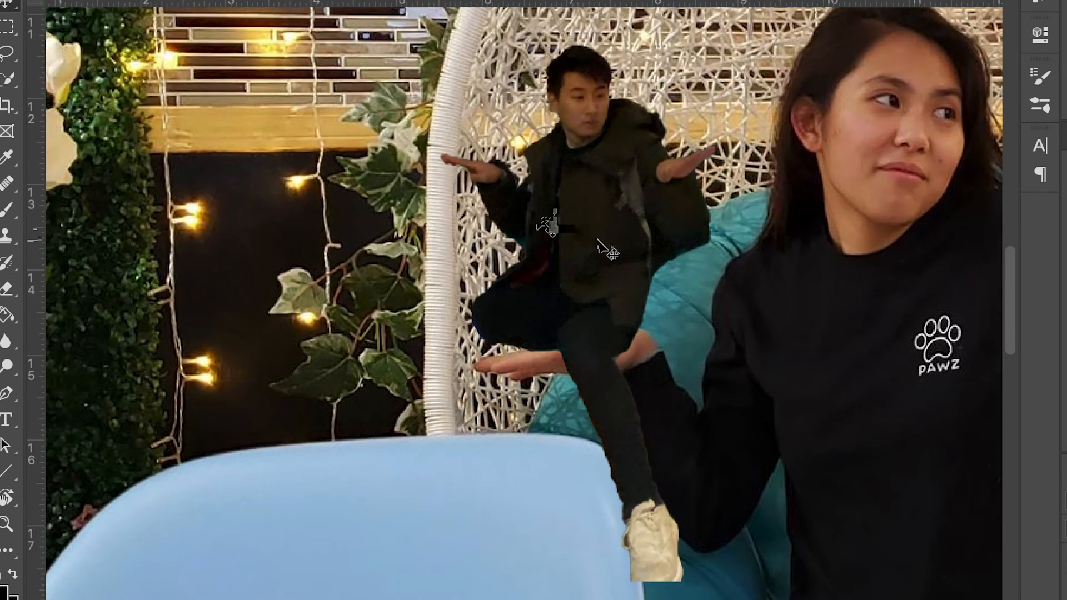
drag(586, 248, 591, 257)
key(ctrl+minus)
scroll(624, 243, right, 5)
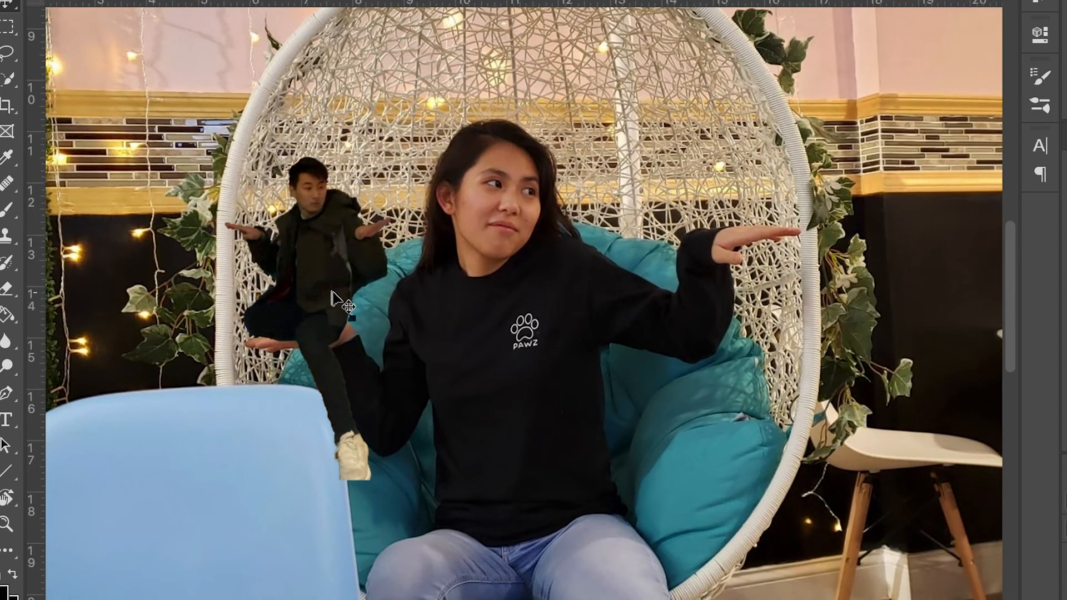
Duplicate the small man by copy and paste, and place the copy above the woman's other hand.
key(super+c)
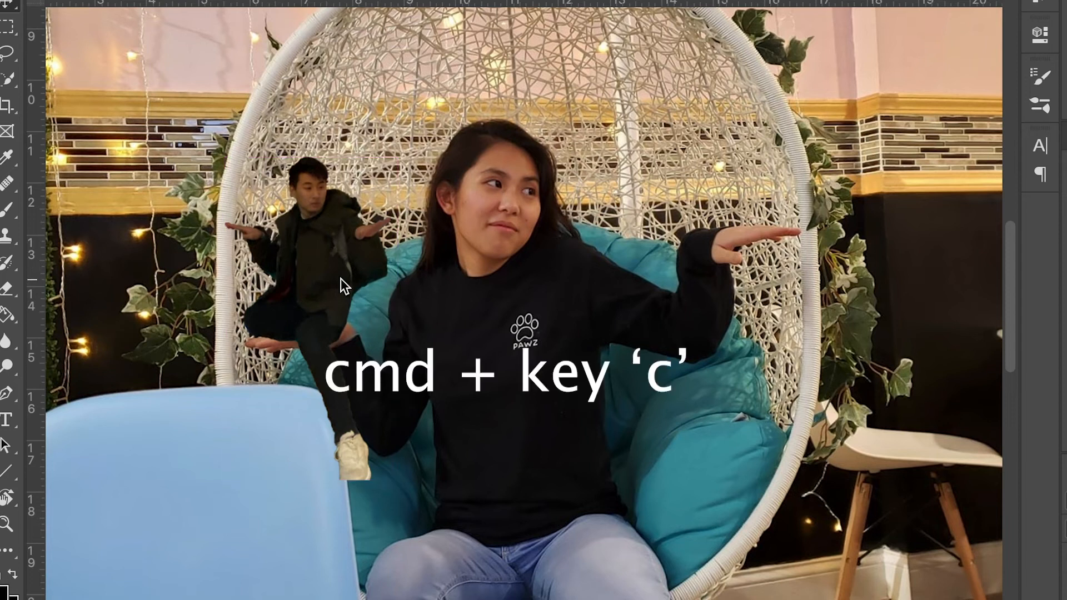
key(super+v)
drag(575, 254, 758, 156)
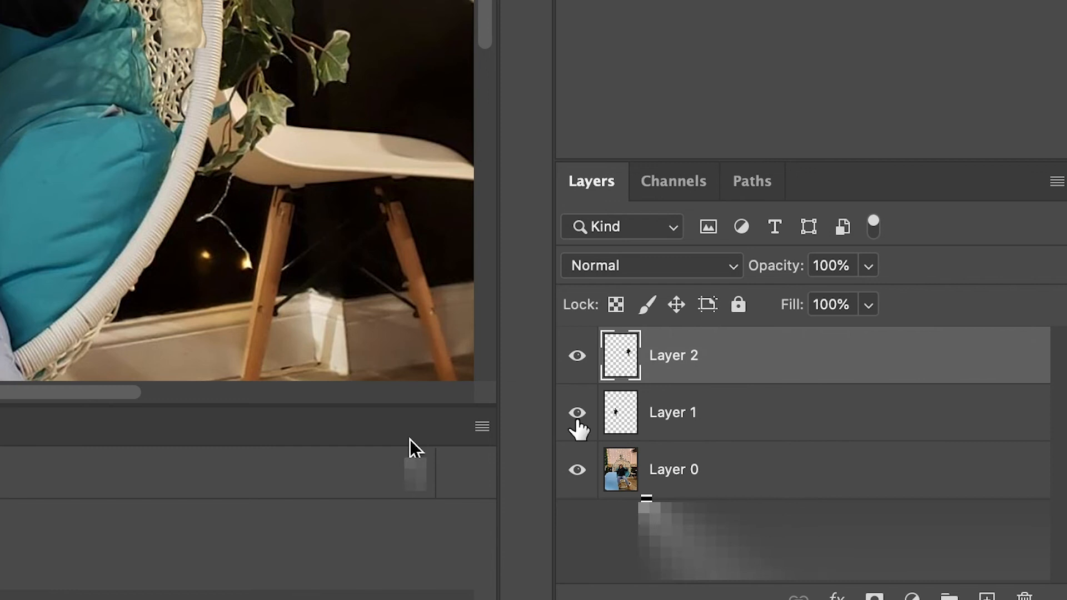
Rename the background photo layer, Layer 0, with the woman's first name.
click(702, 479)
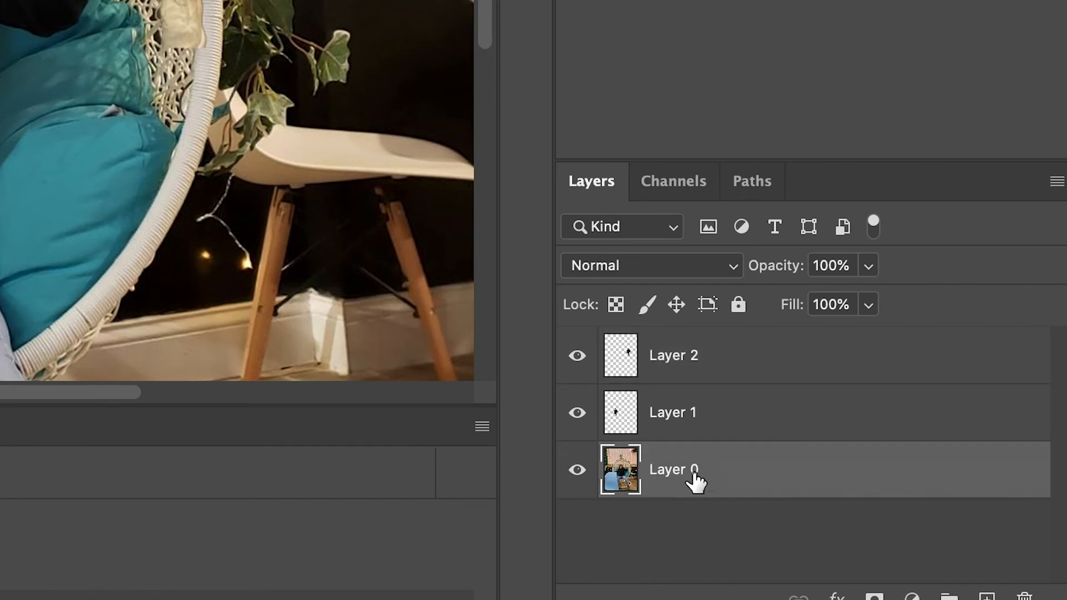
text(Minn)
key(Return)
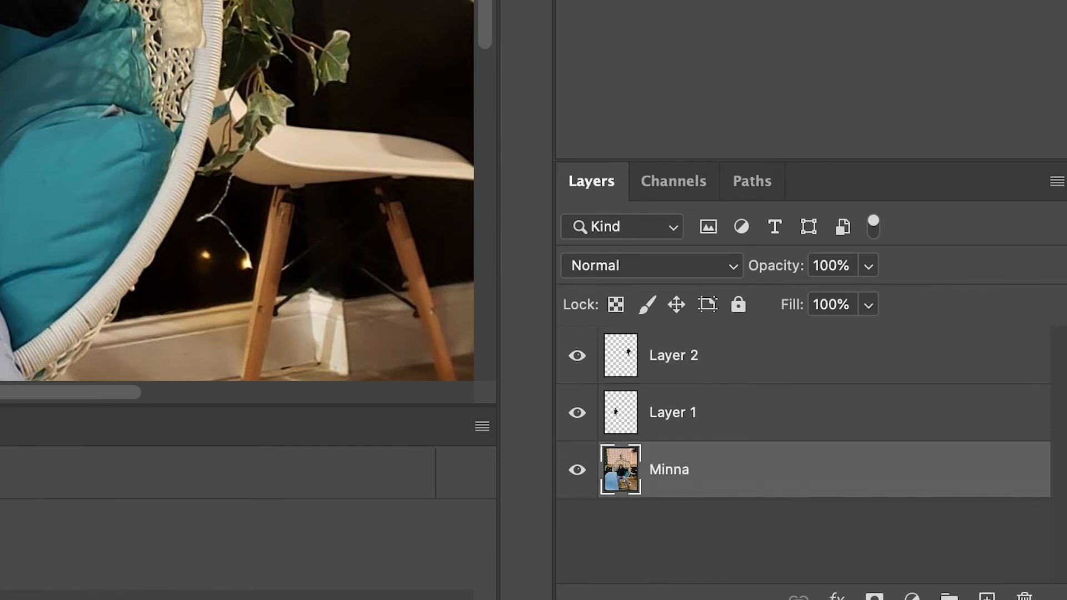
Rename Layer 1 and Layer 2 with the man's first name followed by _LEFT and _RIGHT respectively.
click(676, 415)
double_click(675, 408)
text(Jos)
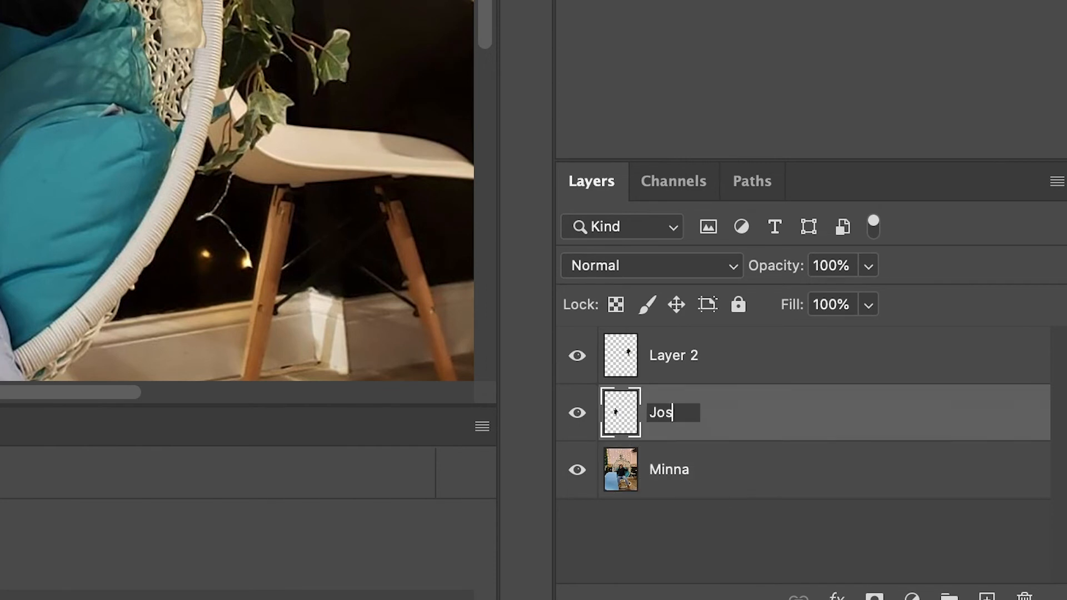
text(h_LEFT)
key(Return)
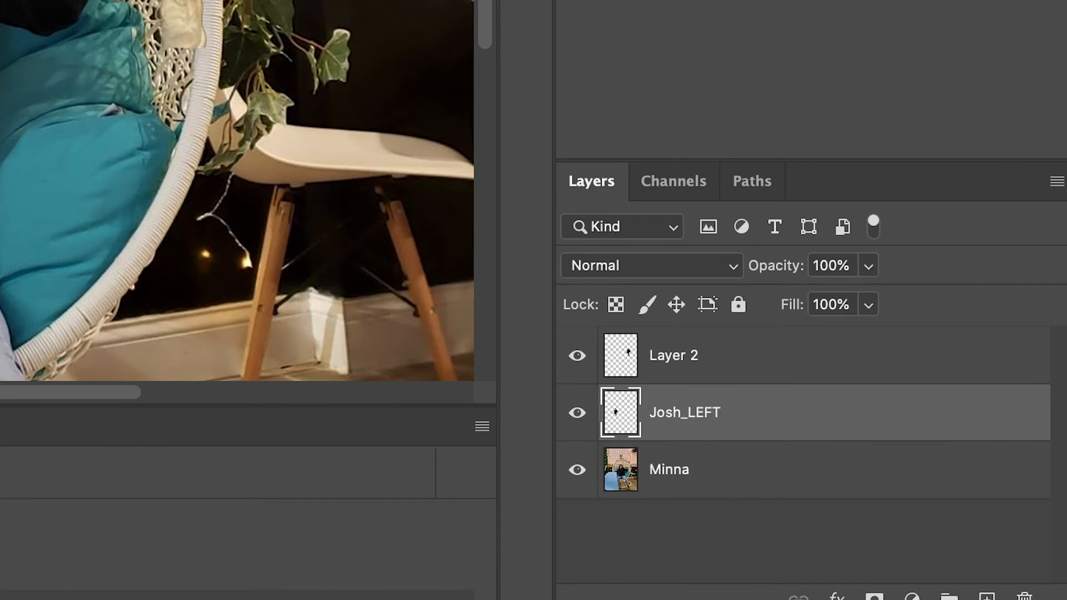
double_click(698, 356)
text(J)
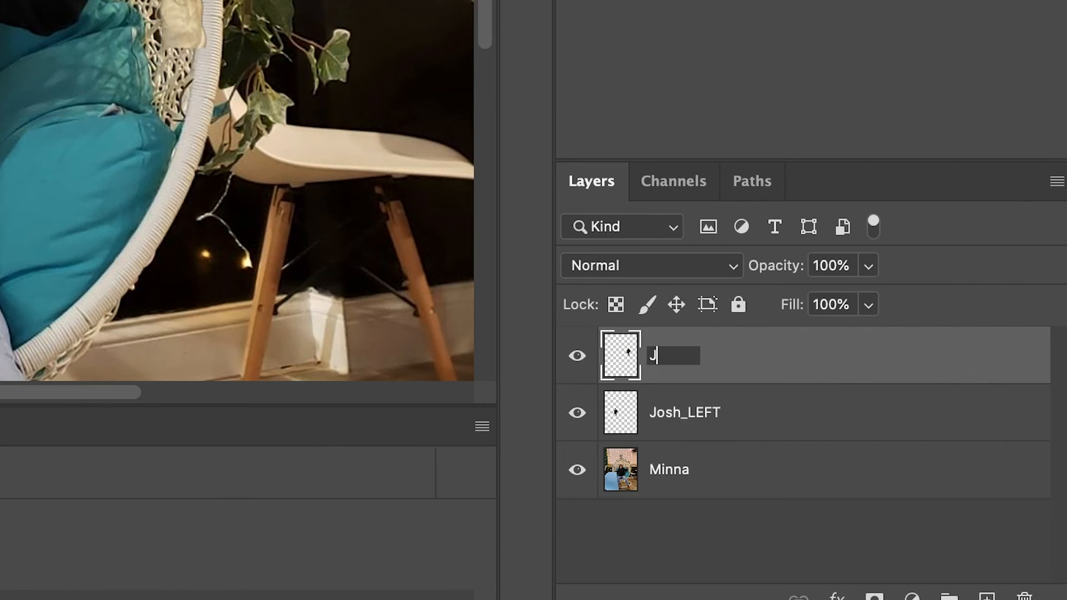
text(osh_RIGHT)
key(Return)
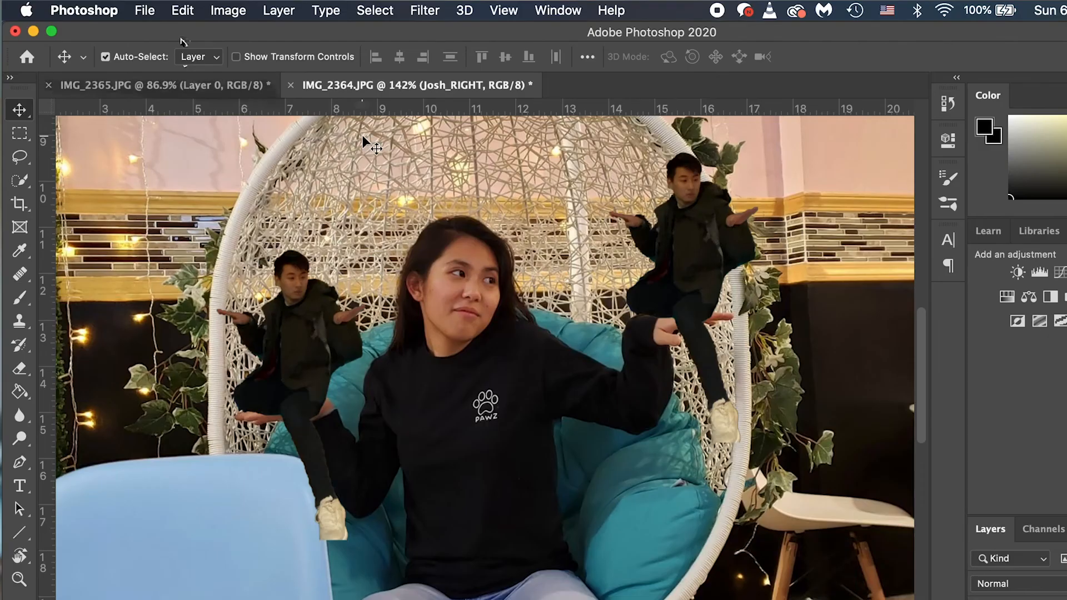
Flip the copied man horizontally and reposition him so he sits on the woman's raised hand.
click(186, 12)
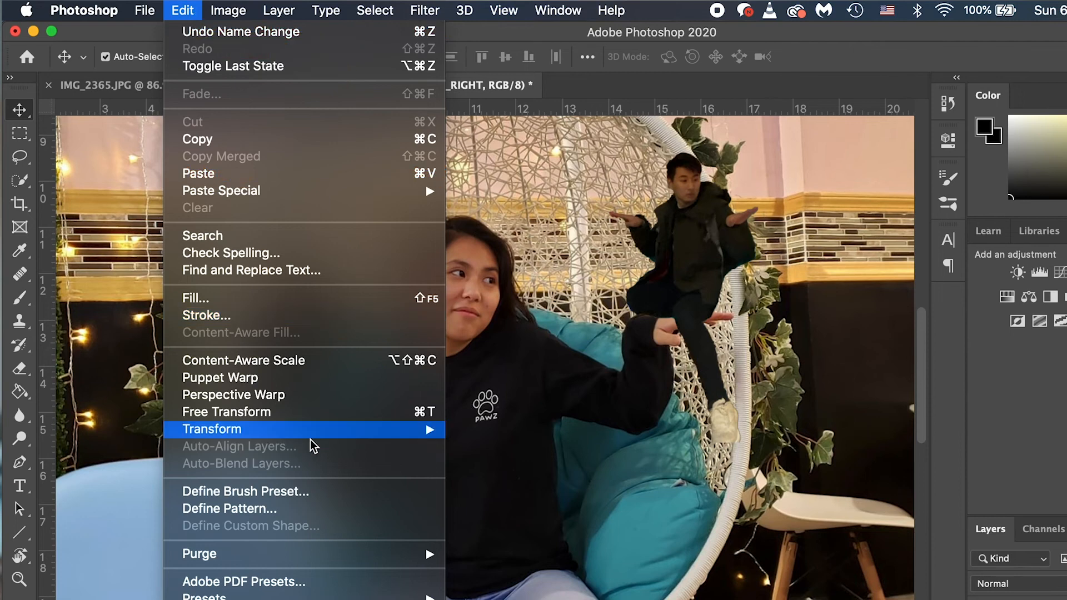
mouse_move(315, 436)
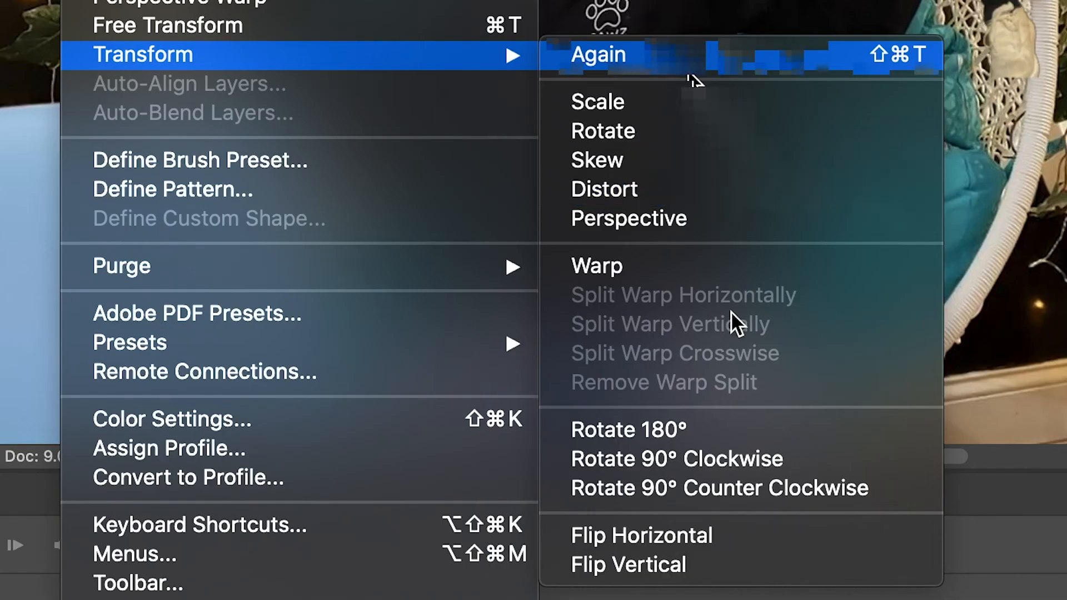
click(762, 531)
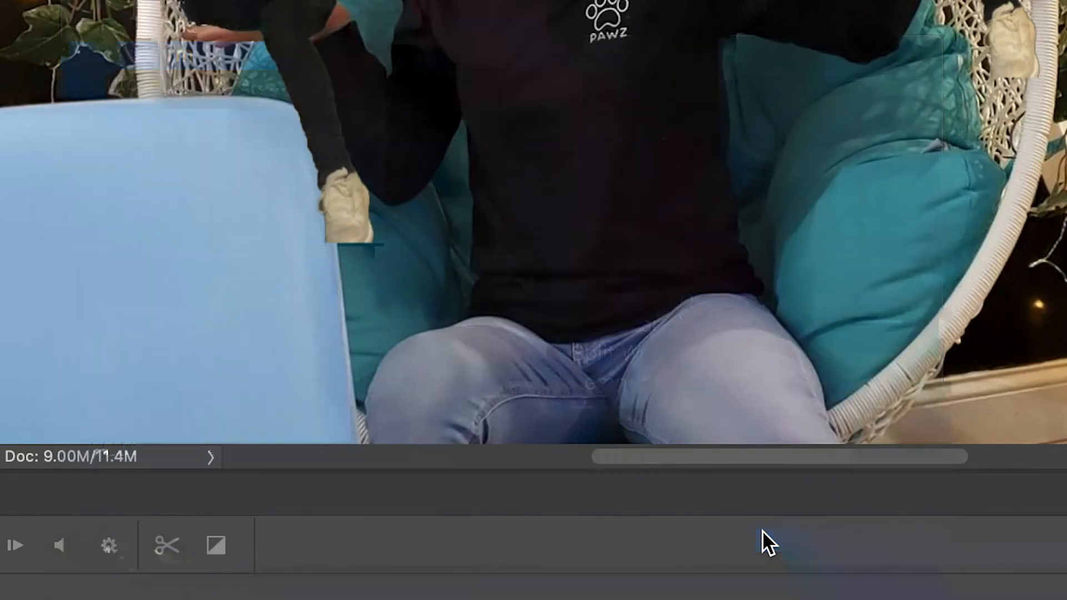
drag(722, 172, 659, 123)
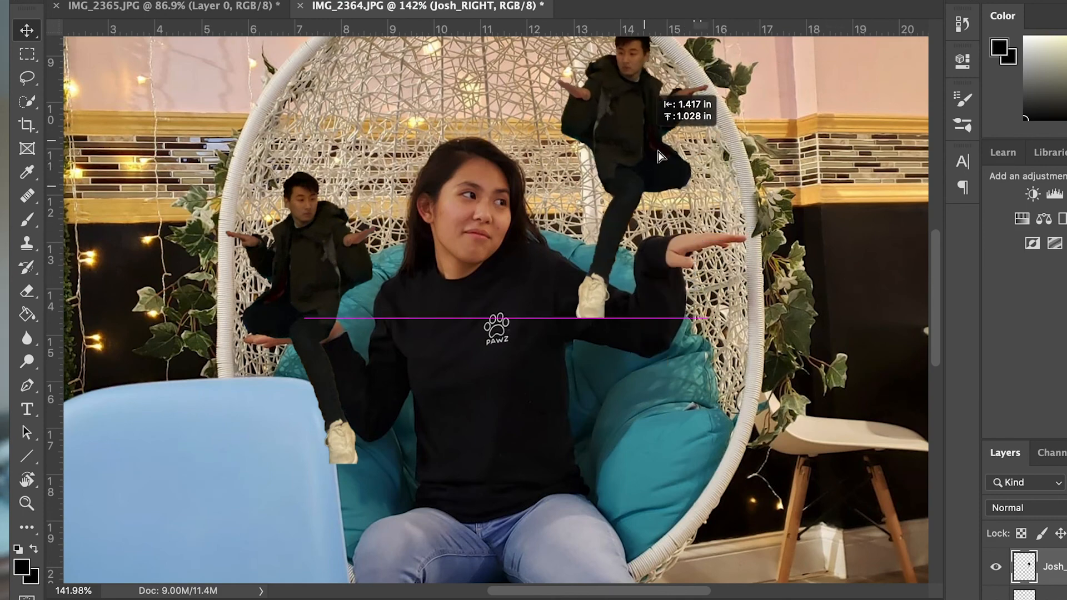
drag(659, 124, 690, 172)
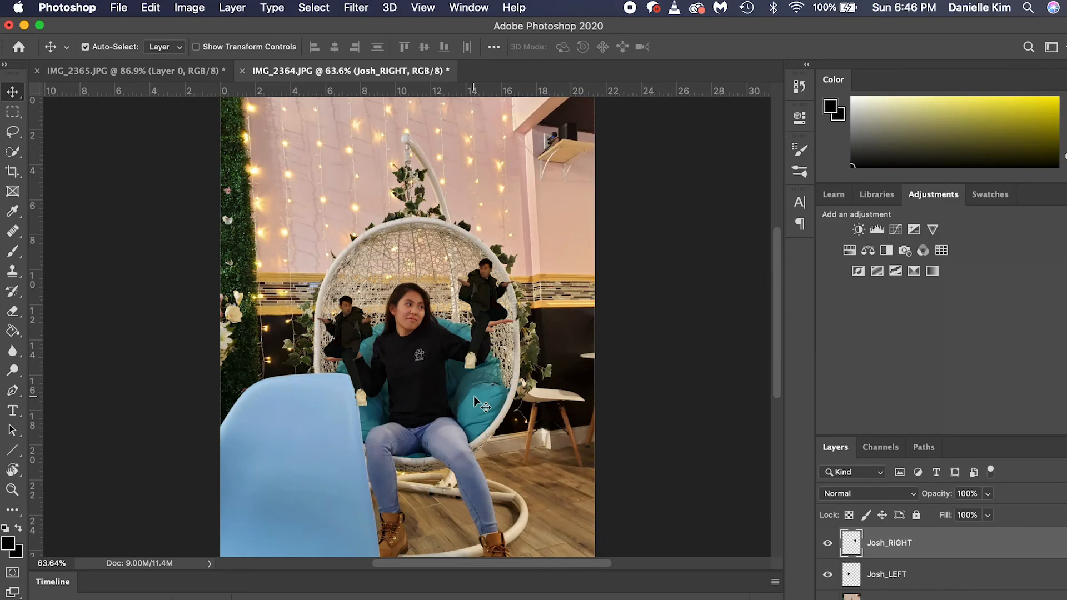
Export the composite as a JPG at 100% quality and 1536 x 2048 px, saved to the Desktop as IMG_2364.jpg.
scroll(474, 400, down, 1)
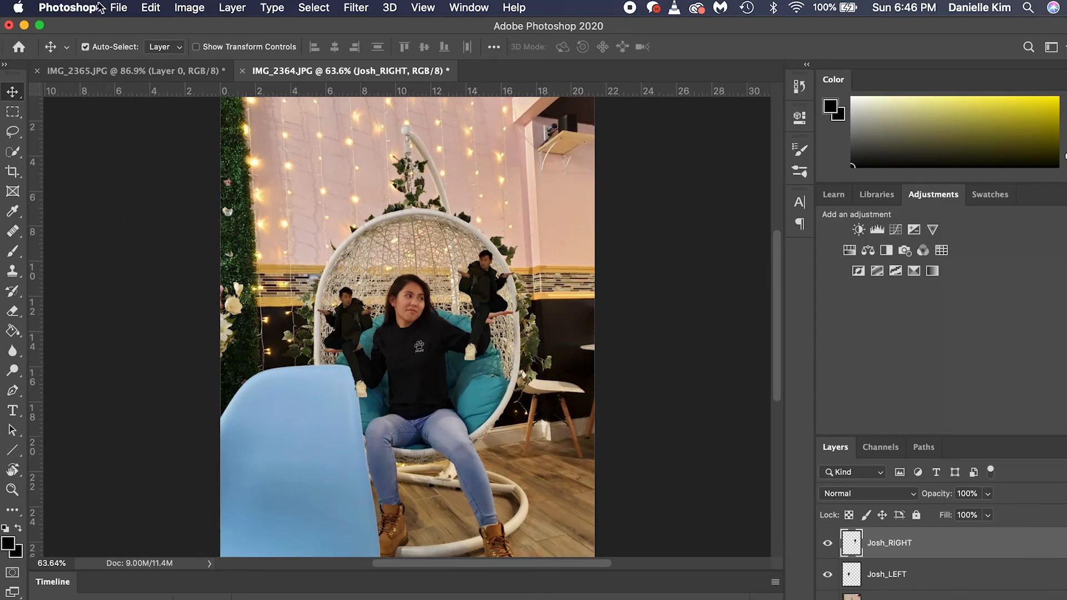
click(118, 7)
mouse_move(179, 218)
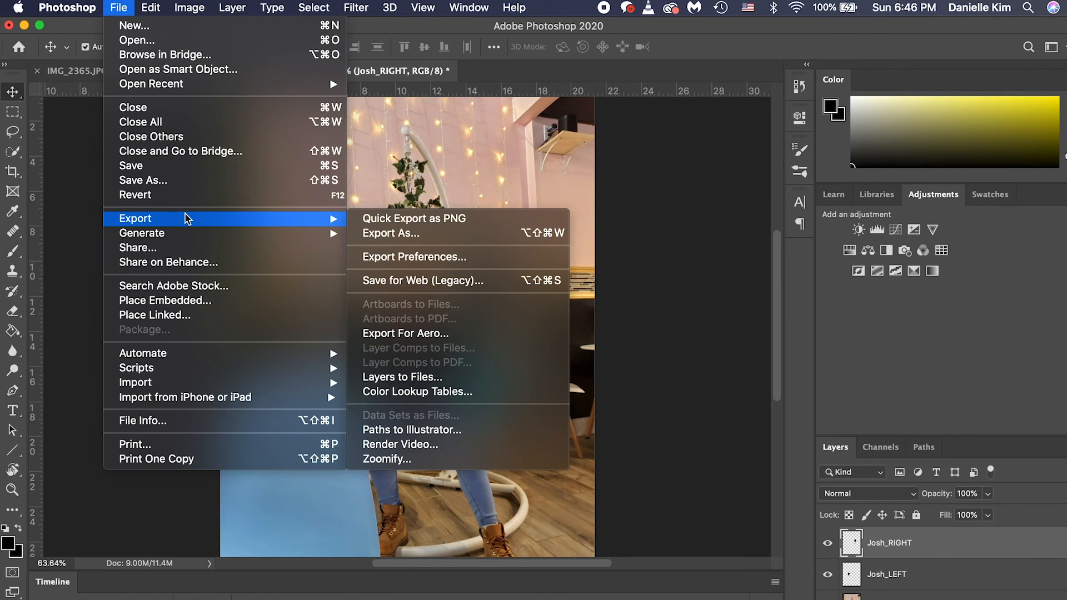
click(421, 234)
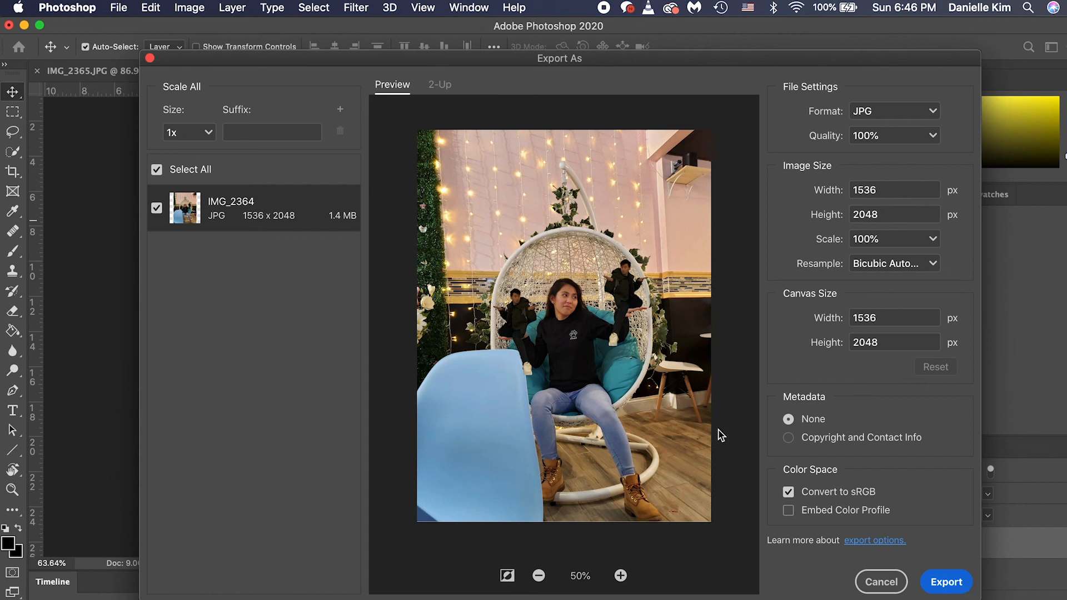
key(Return)
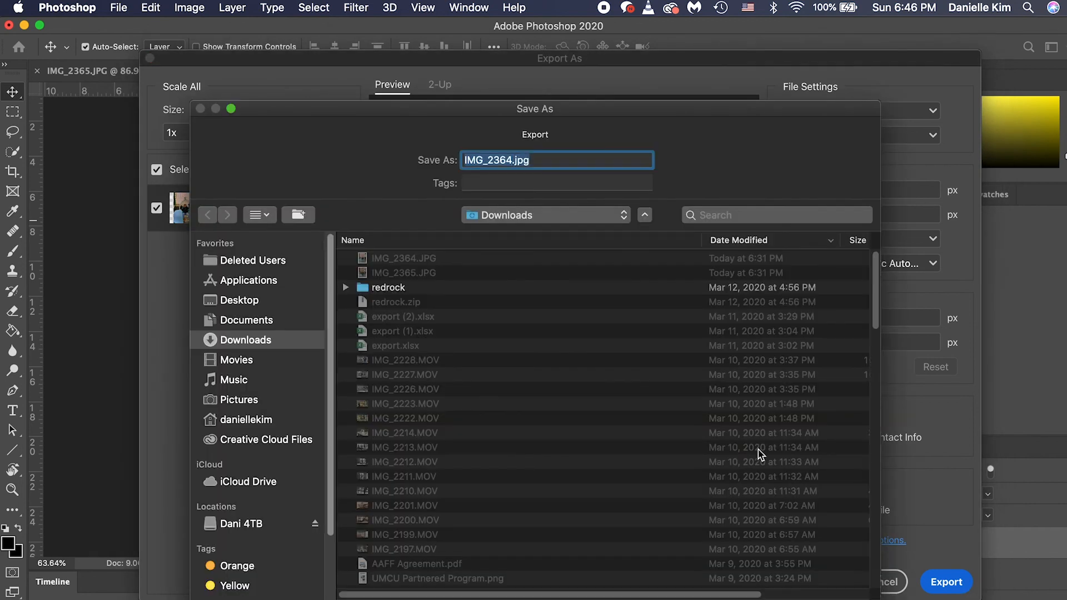
click(258, 322)
click(250, 301)
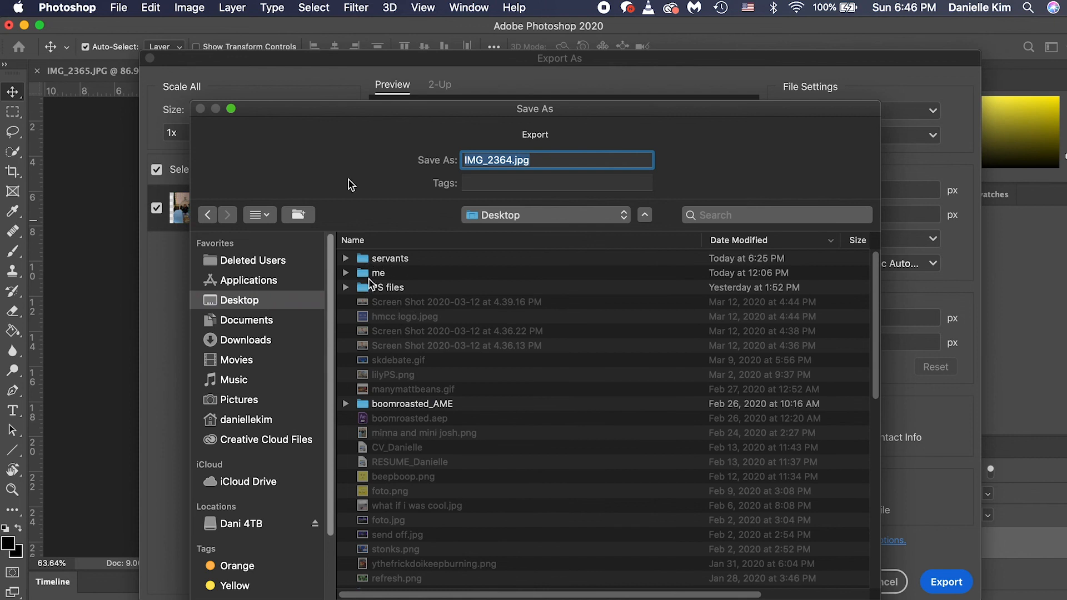
key(Return)
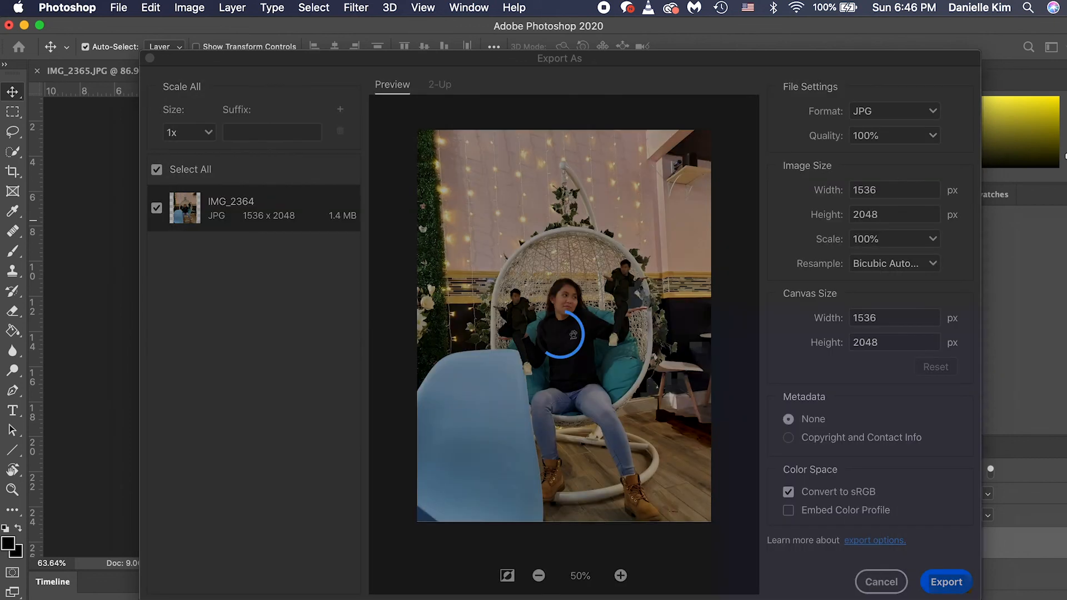